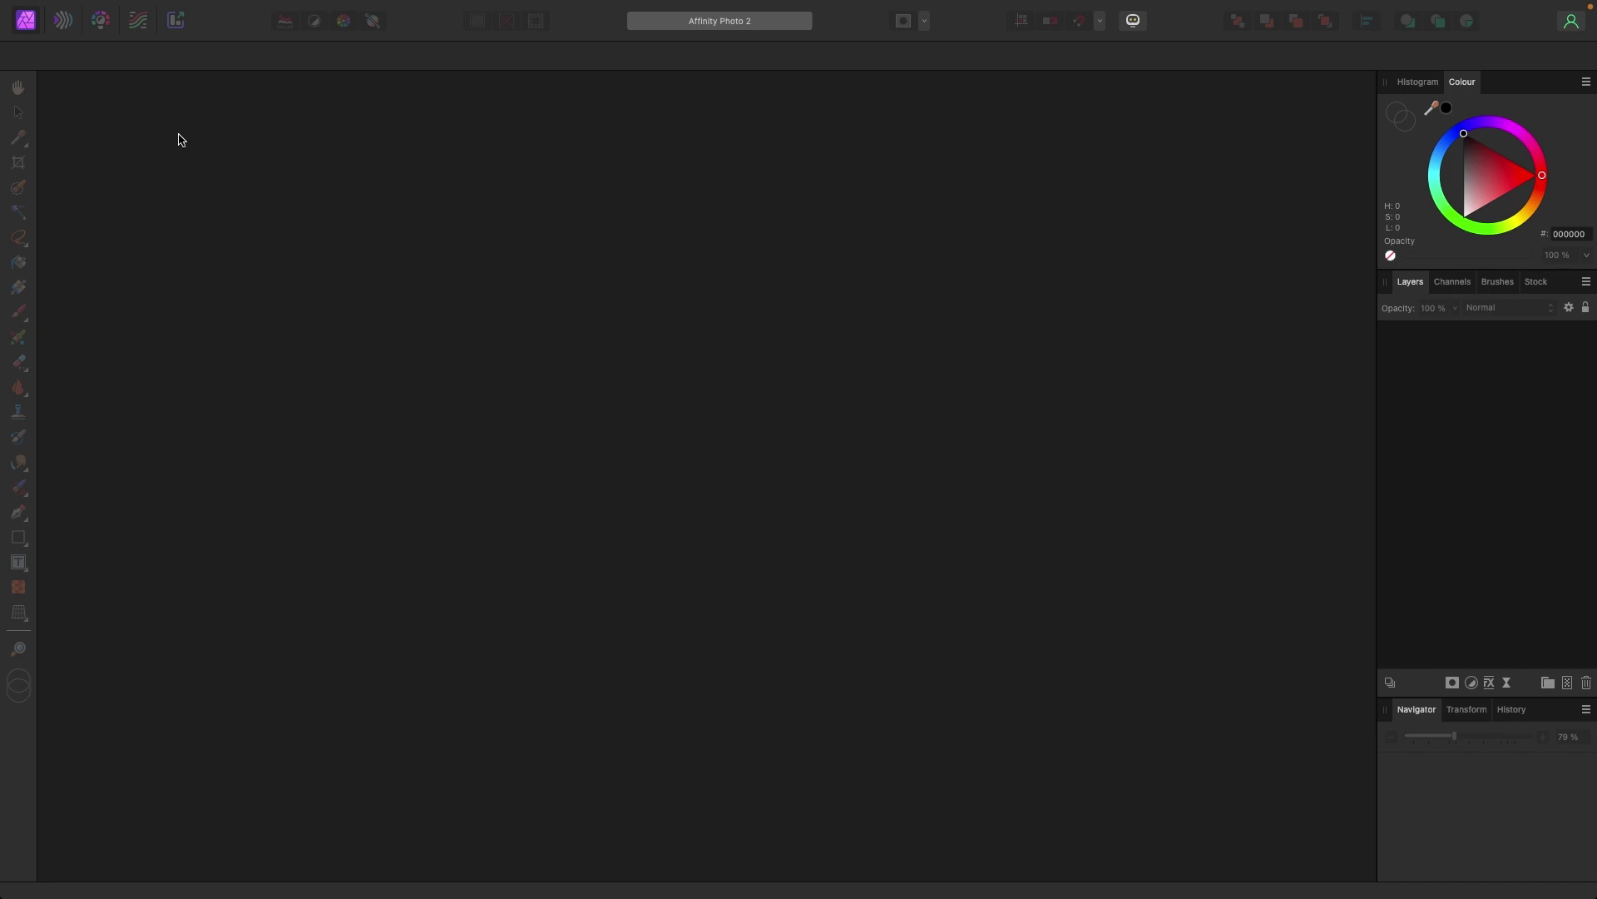
# Use Window > Studio > Reset Studio to restore the default panels, with Histogram above Layers
pyautogui.moveTo(582, 2)
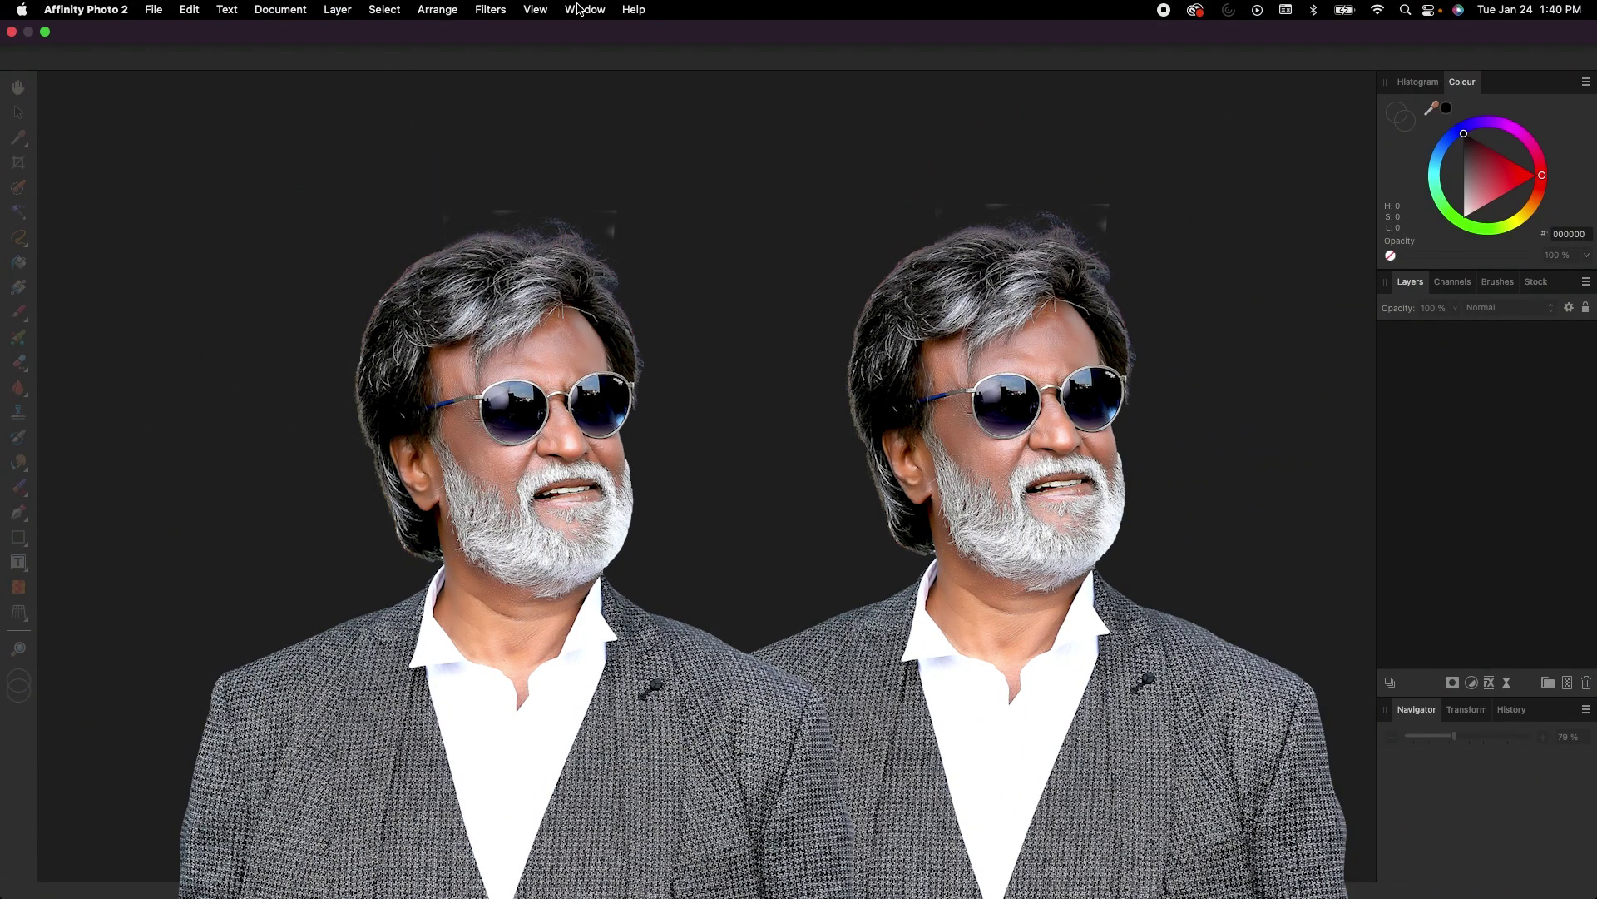
pyautogui.click(582, 9)
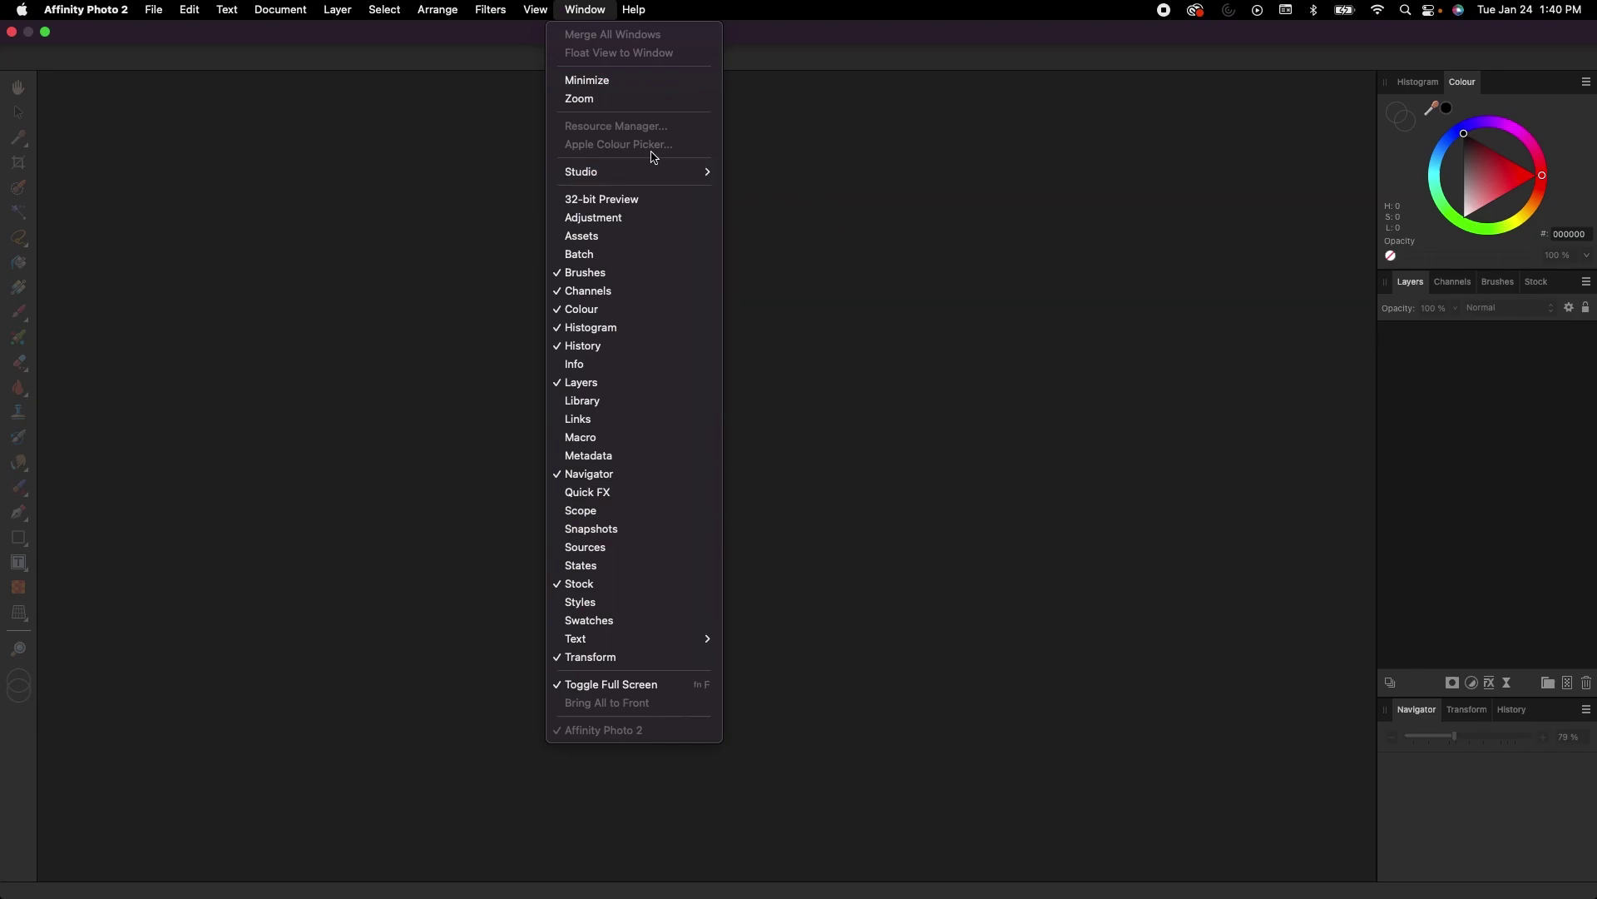
pyautogui.moveTo(670, 166)
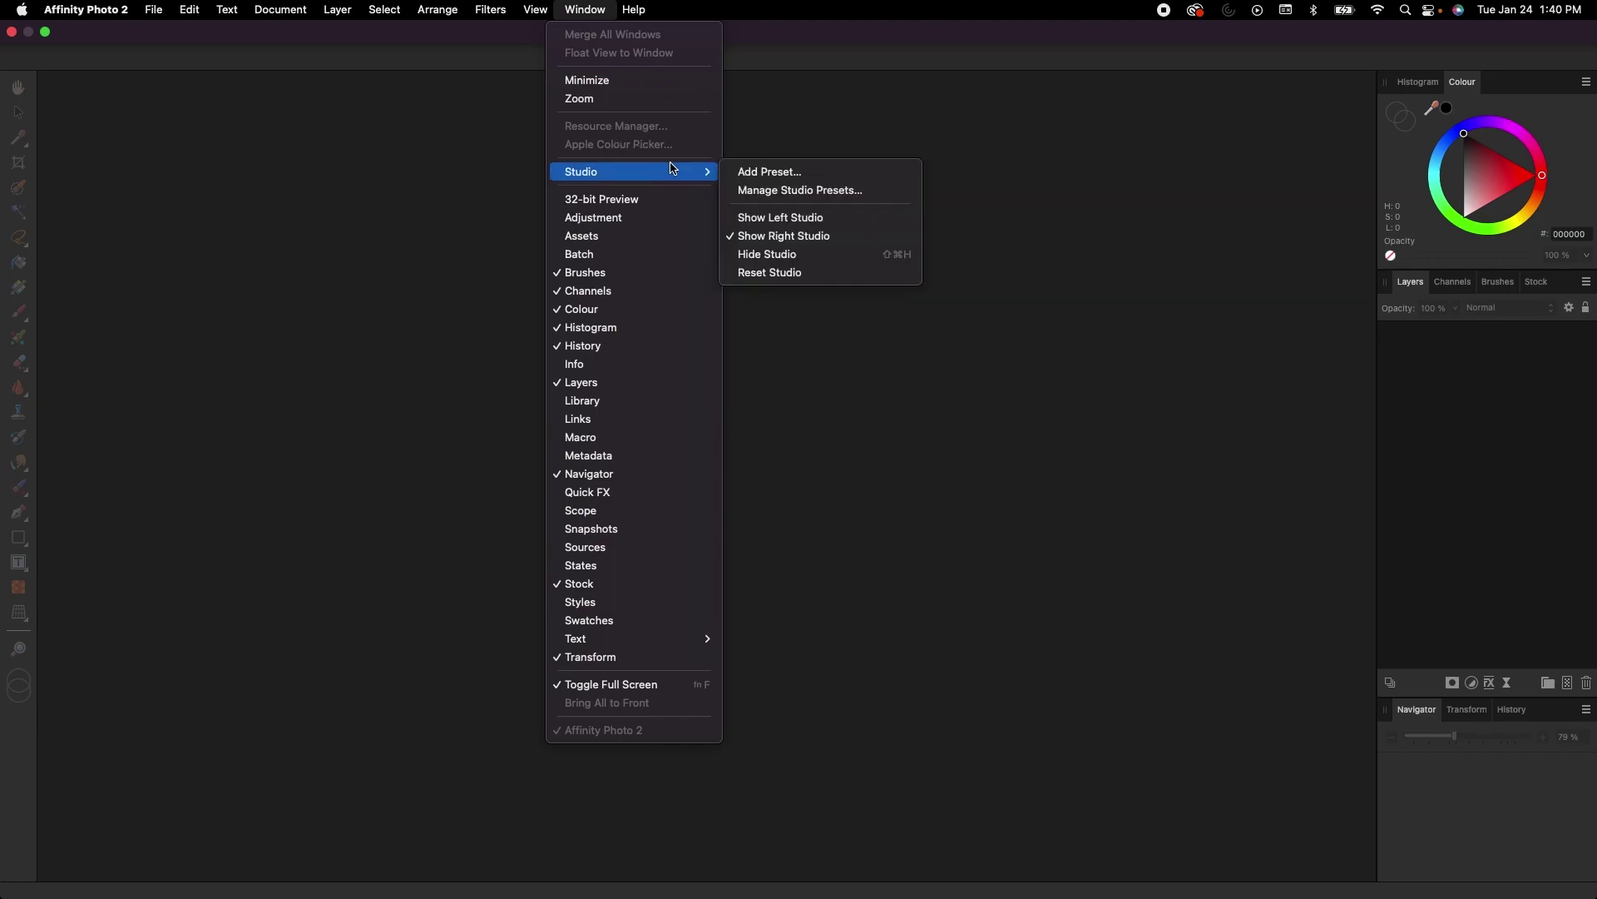
pyautogui.click(779, 274)
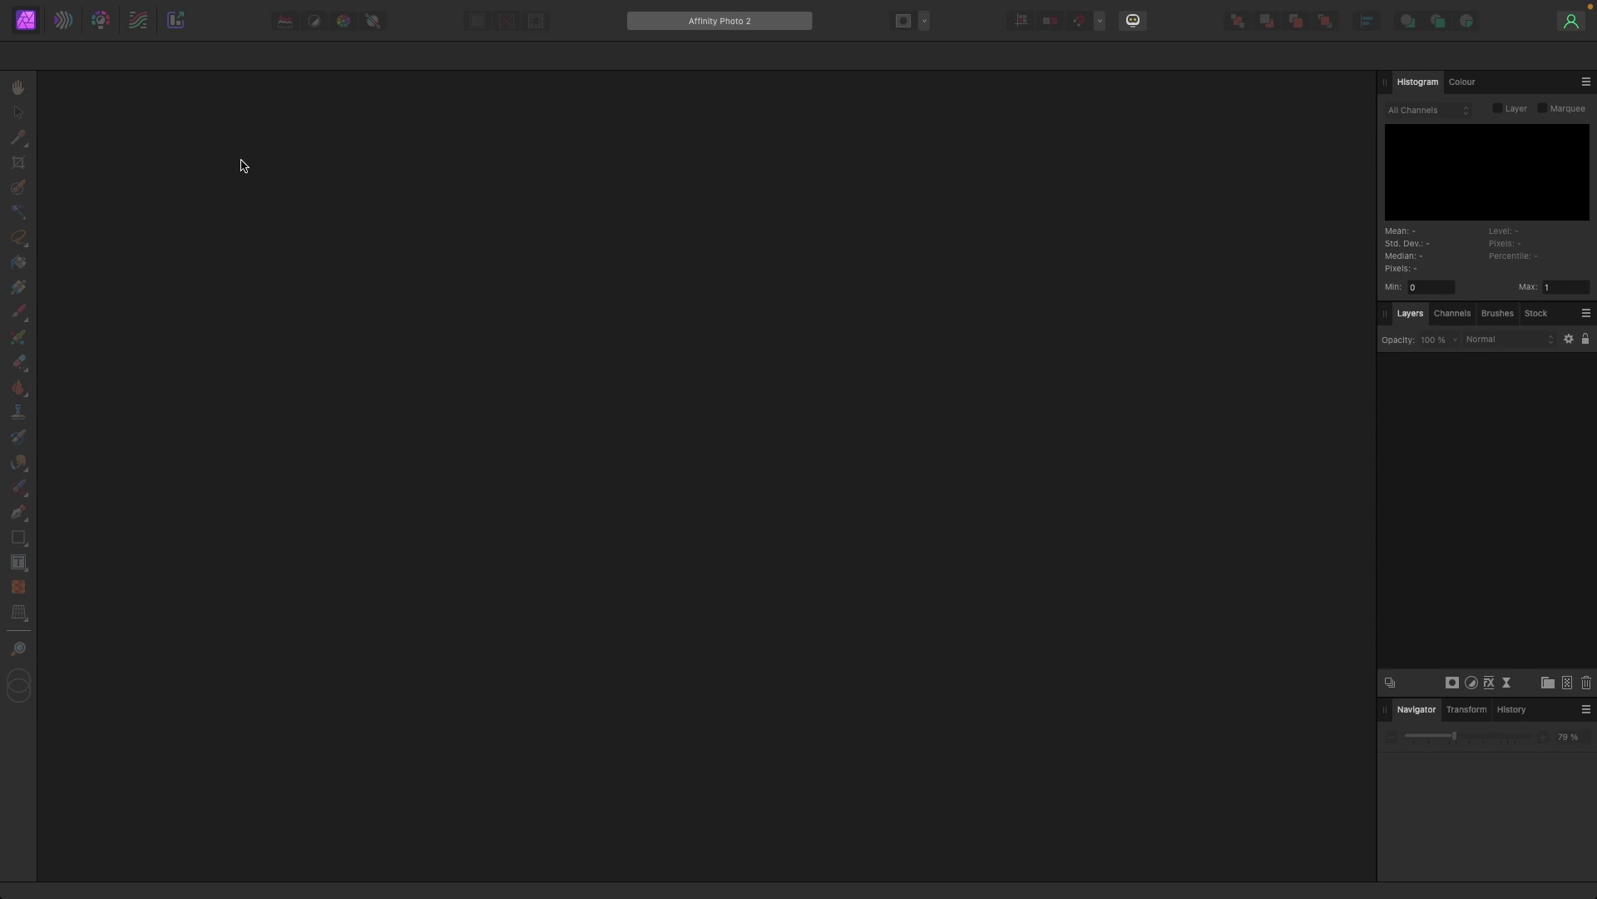
# Create a new blank 1920 × 1080 px document from the FHD 1080p preset
pyautogui.click(153, 9)
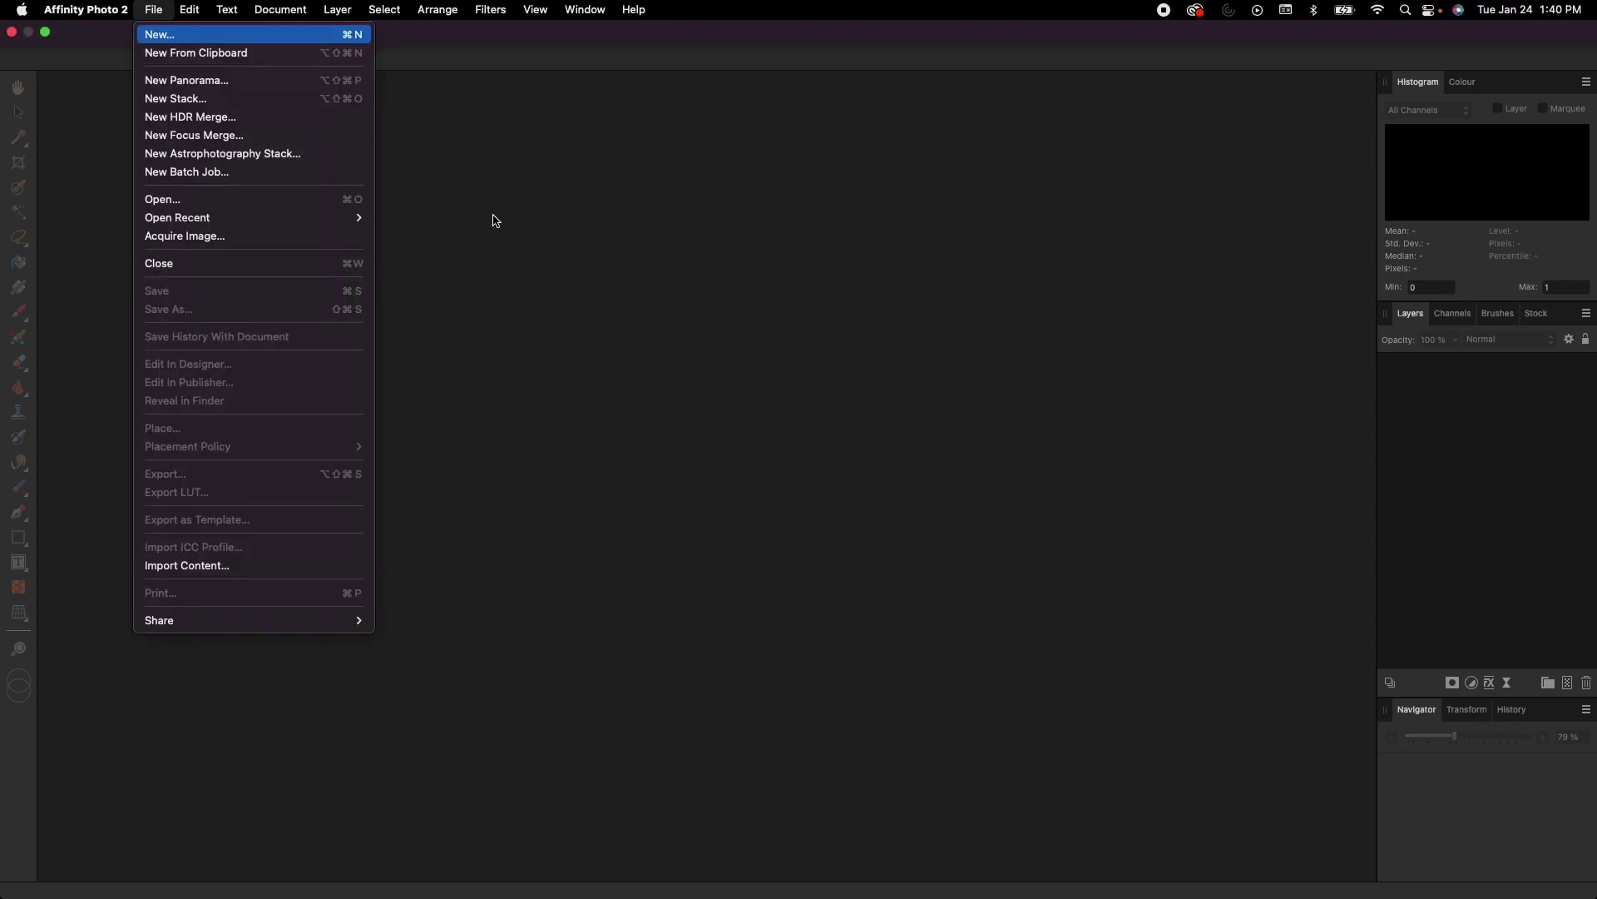
pyautogui.press('Return')
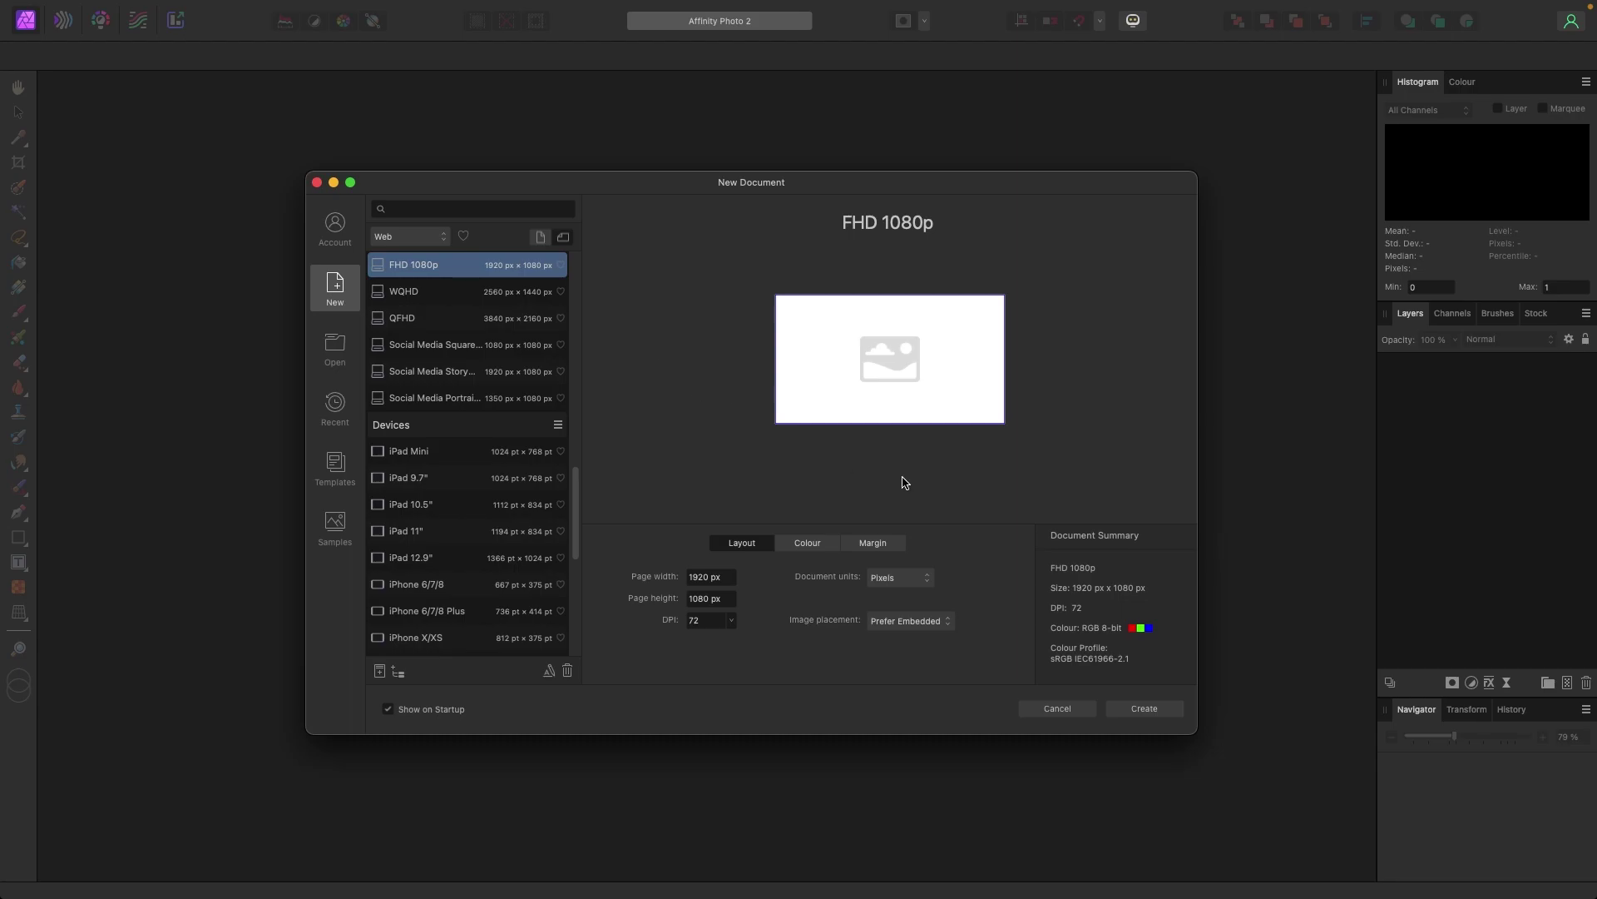
pyautogui.click(1164, 708)
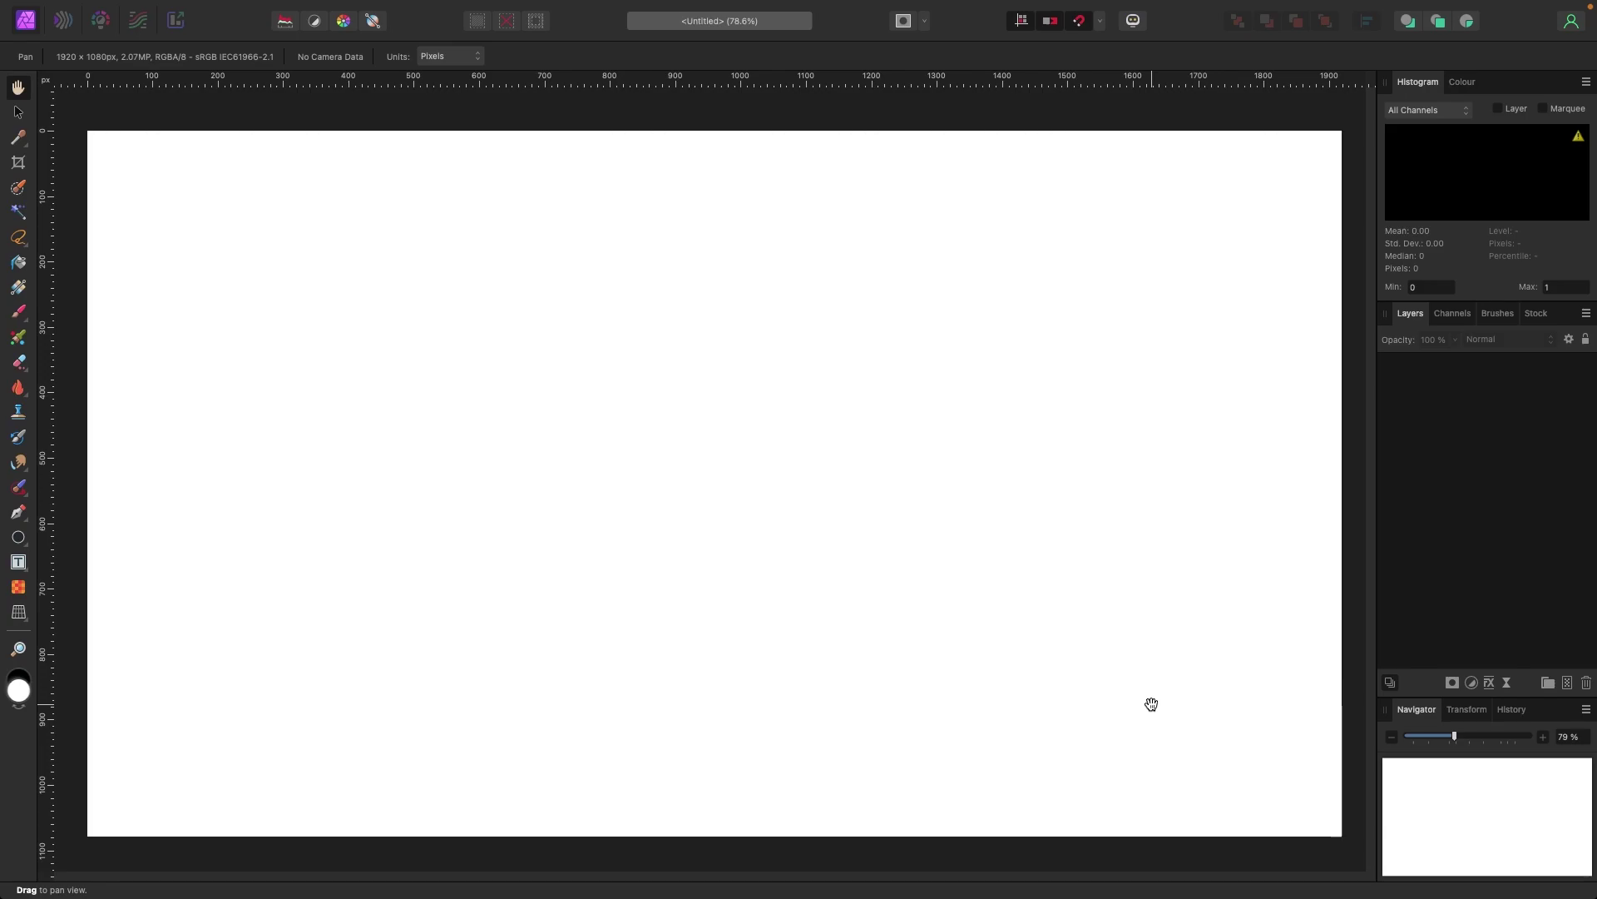
pyautogui.scroll(-3, 1152, 704)
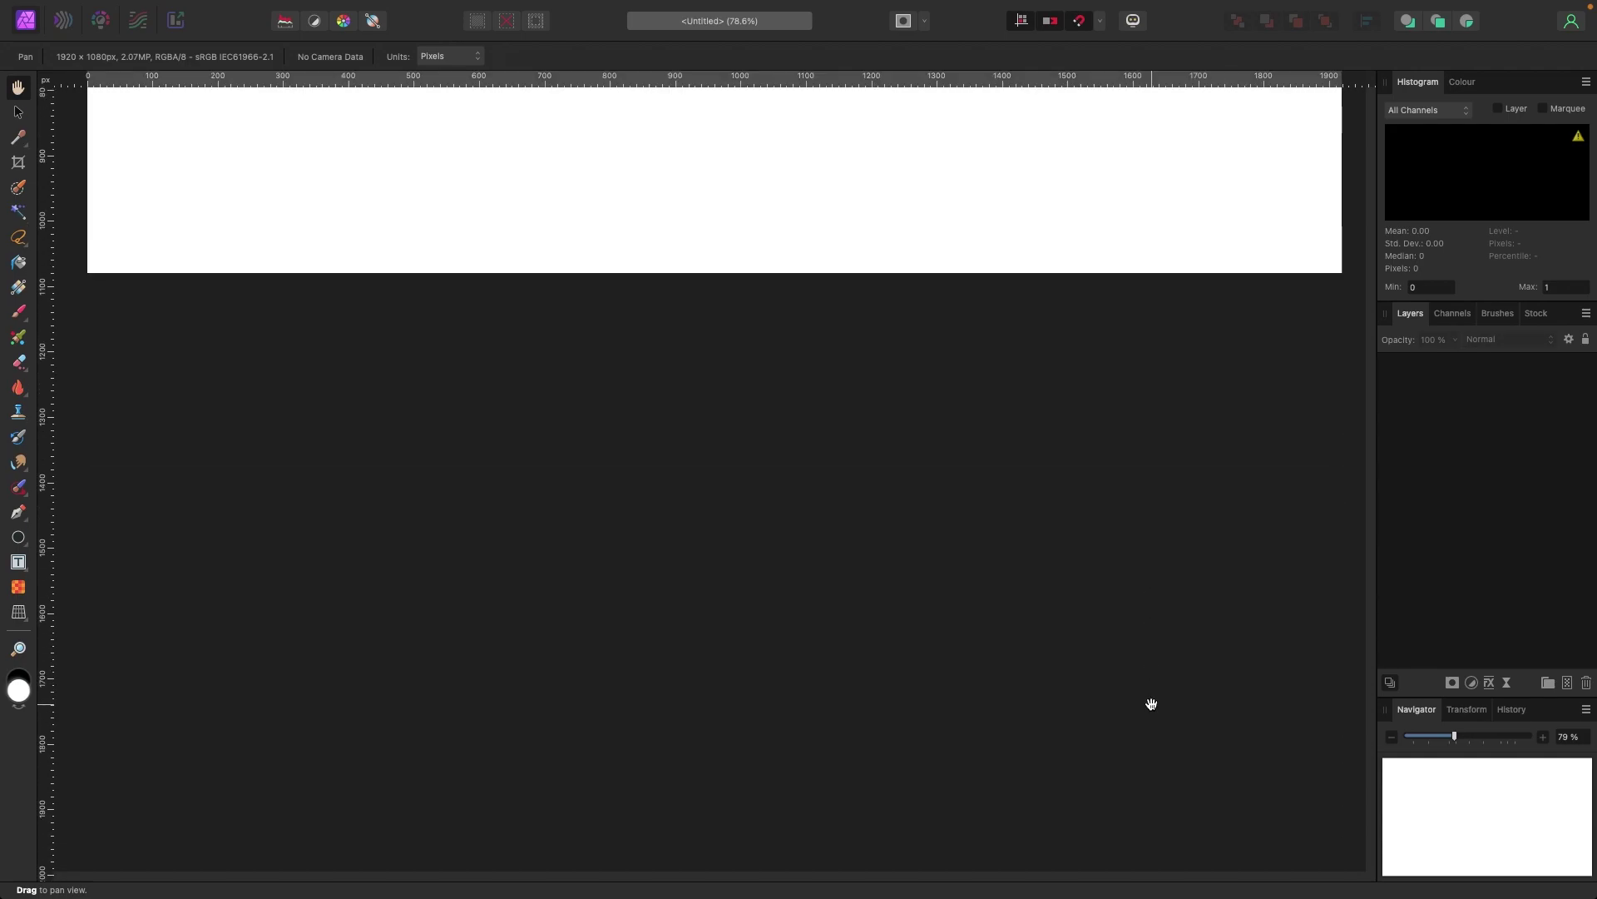
pyautogui.scroll(2, 1151, 704)
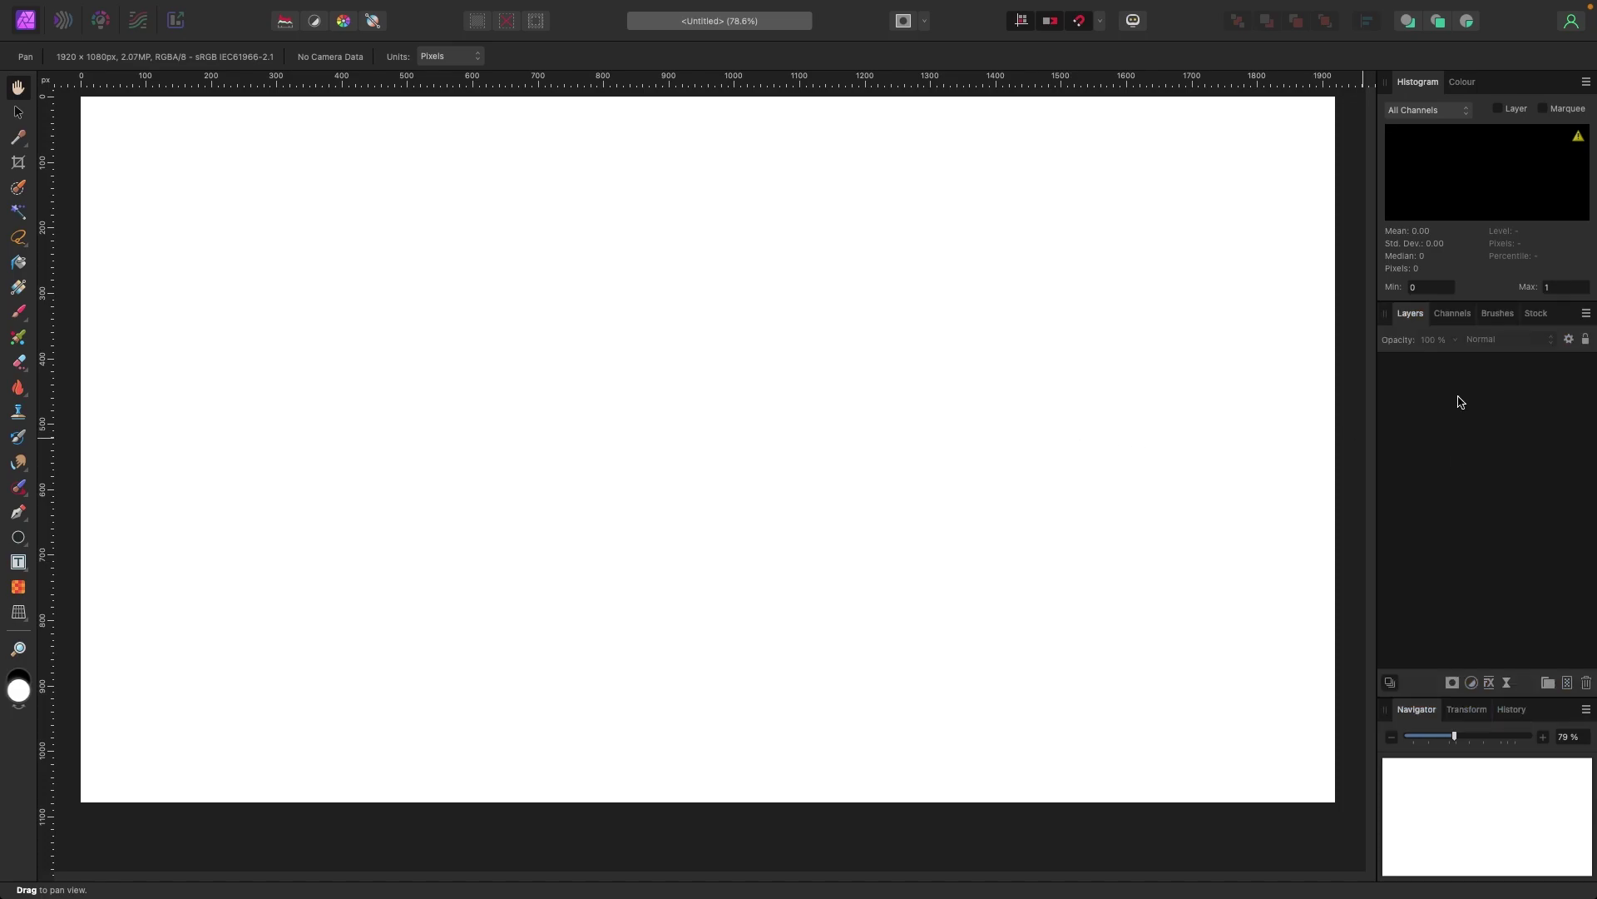
# Draw a circle in the left half of the page with the Ellipse Tool
pyautogui.click(23, 542)
pyautogui.click(91, 504)
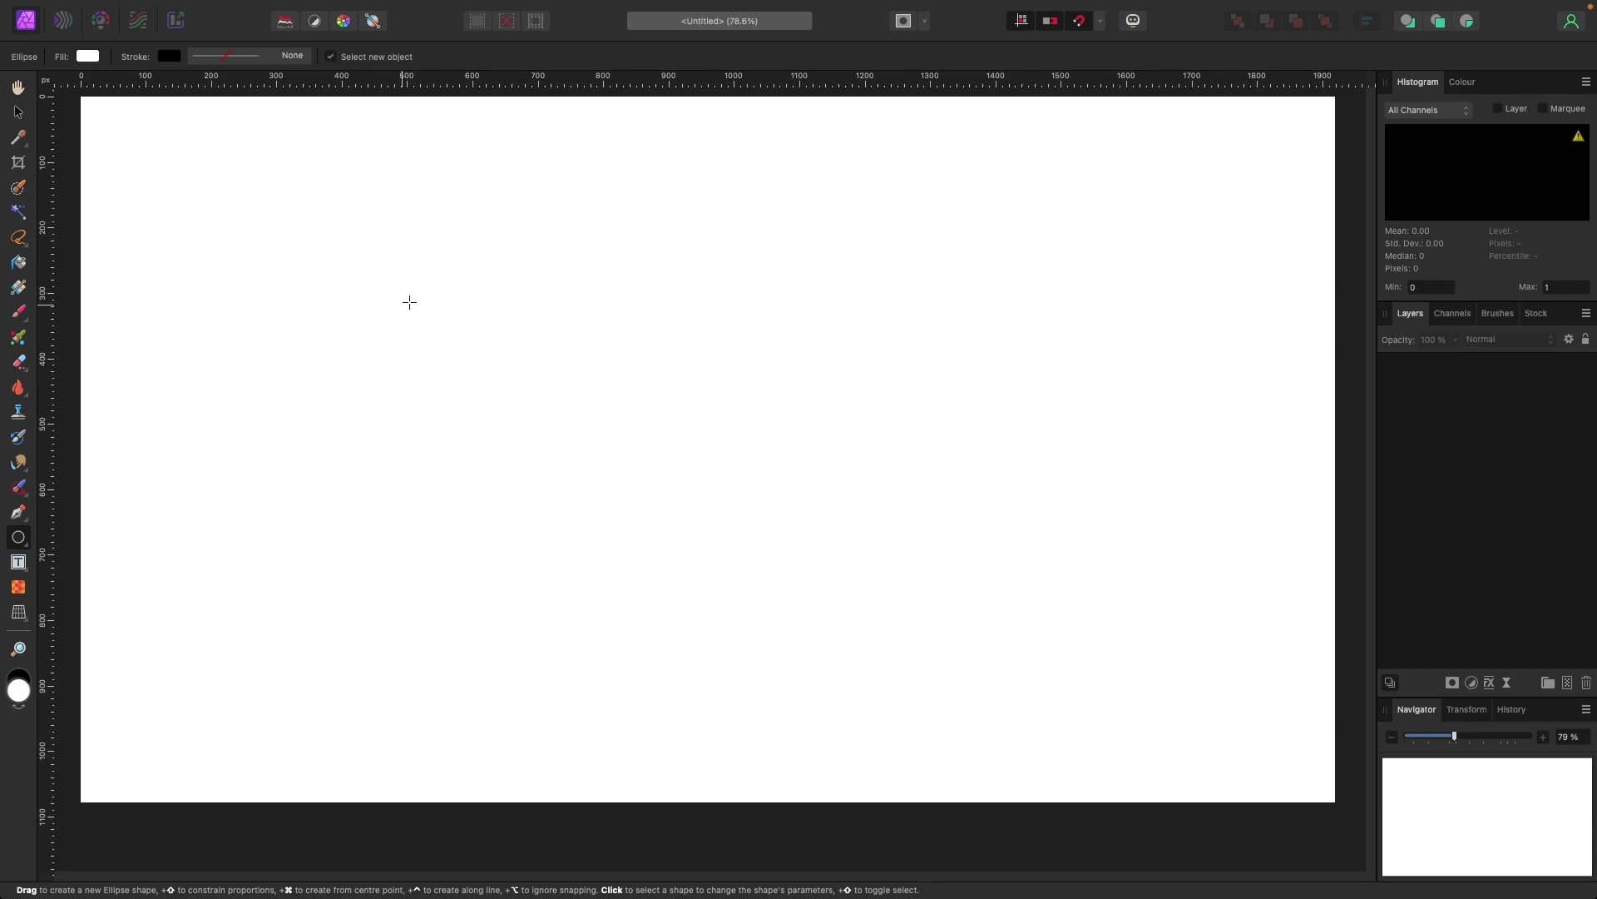
pyautogui.hscroll(-1, 441, 239)
pyautogui.moveTo(418, 219); pyautogui.dragTo(877, 532)
# Fill the circle with red E00000 and nudge it slightly up
pyautogui.click(1469, 82)
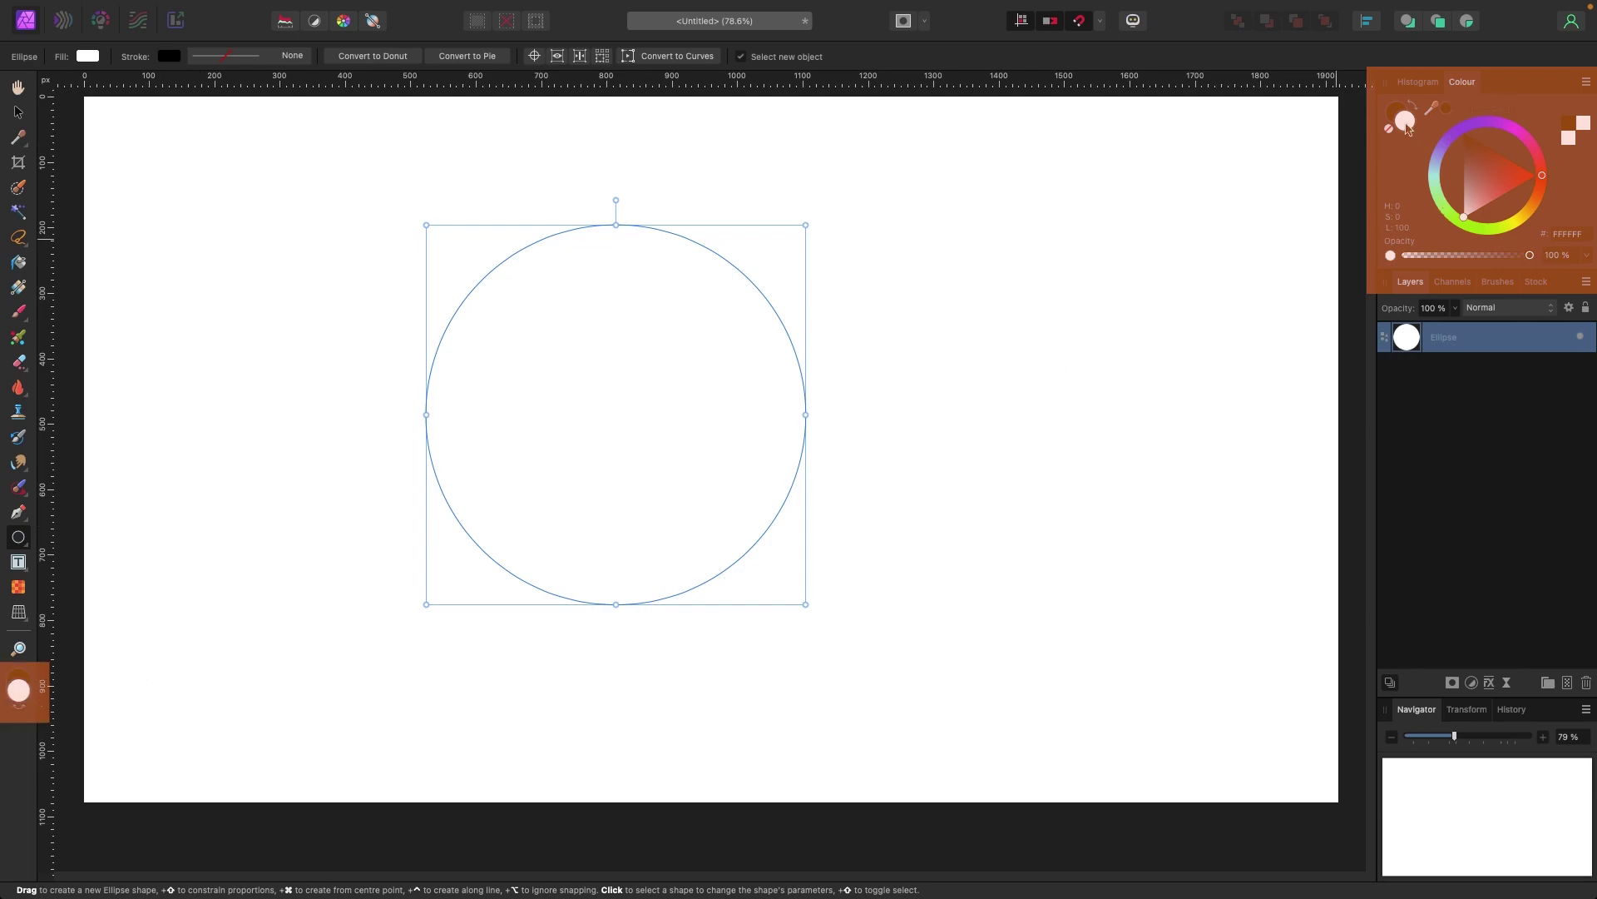
pyautogui.click(1530, 173)
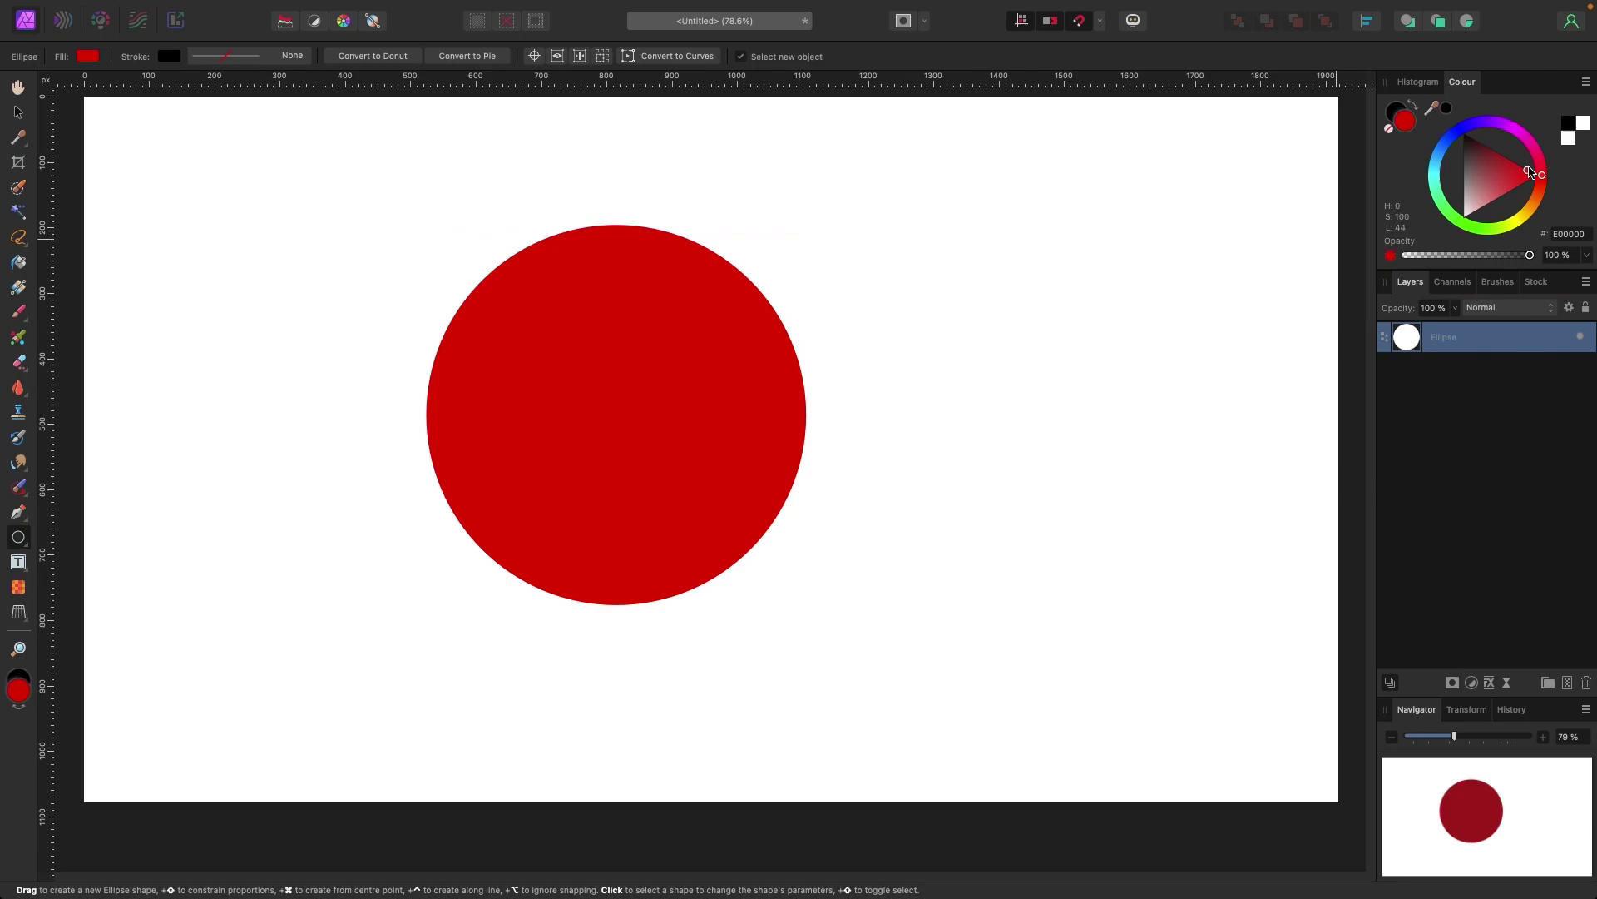
pyautogui.click(18, 112)
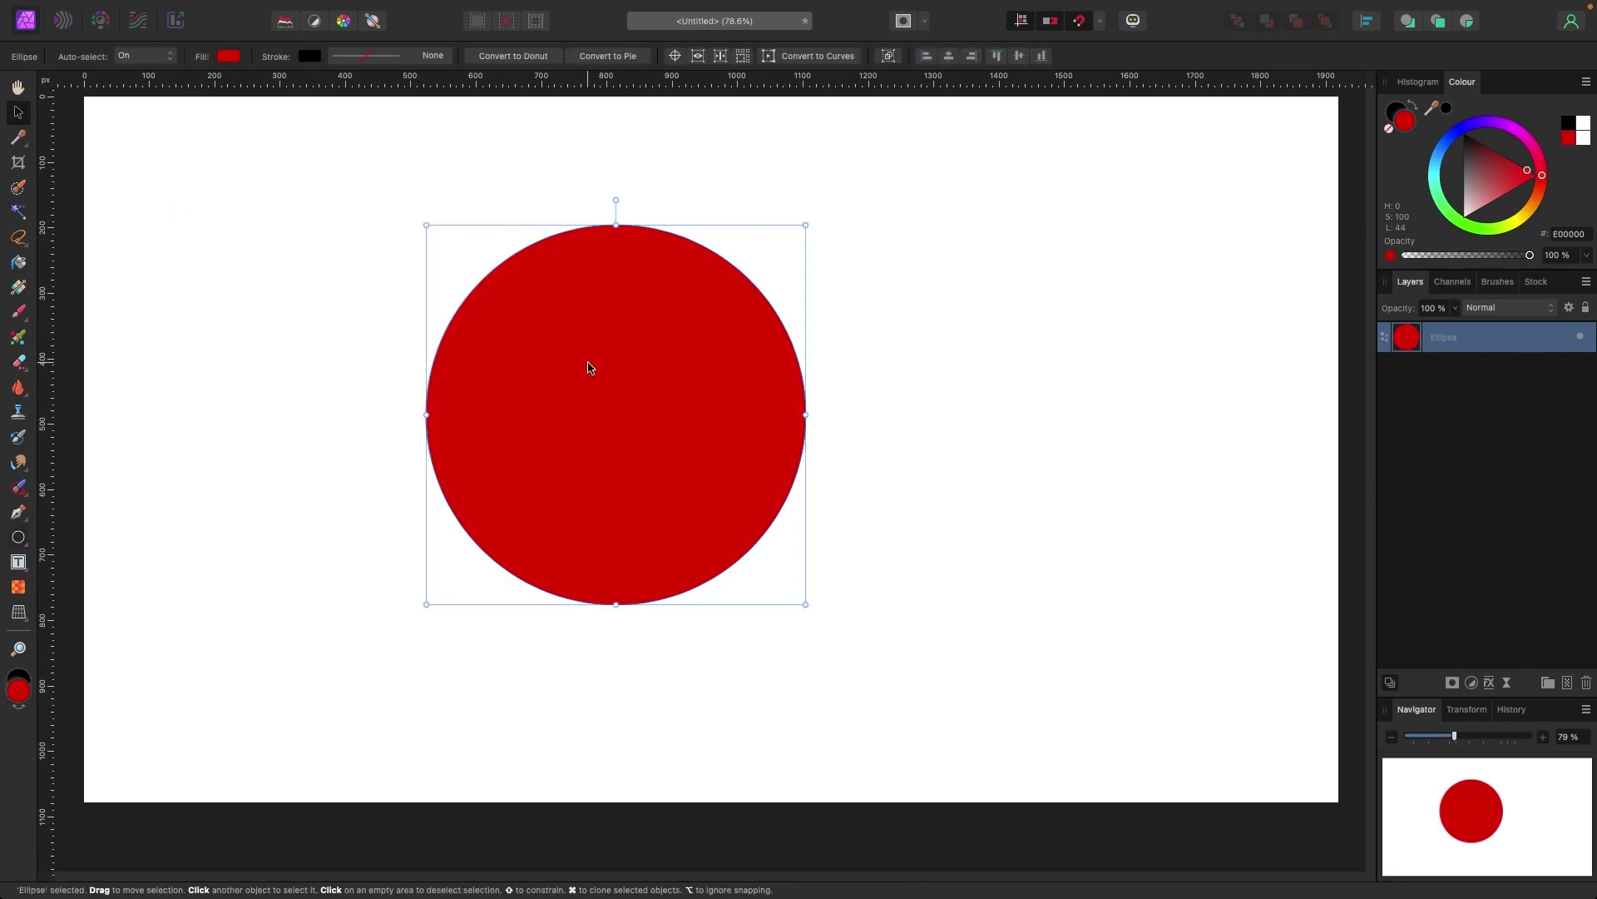
pyautogui.moveTo(591, 368); pyautogui.dragTo(605, 336)
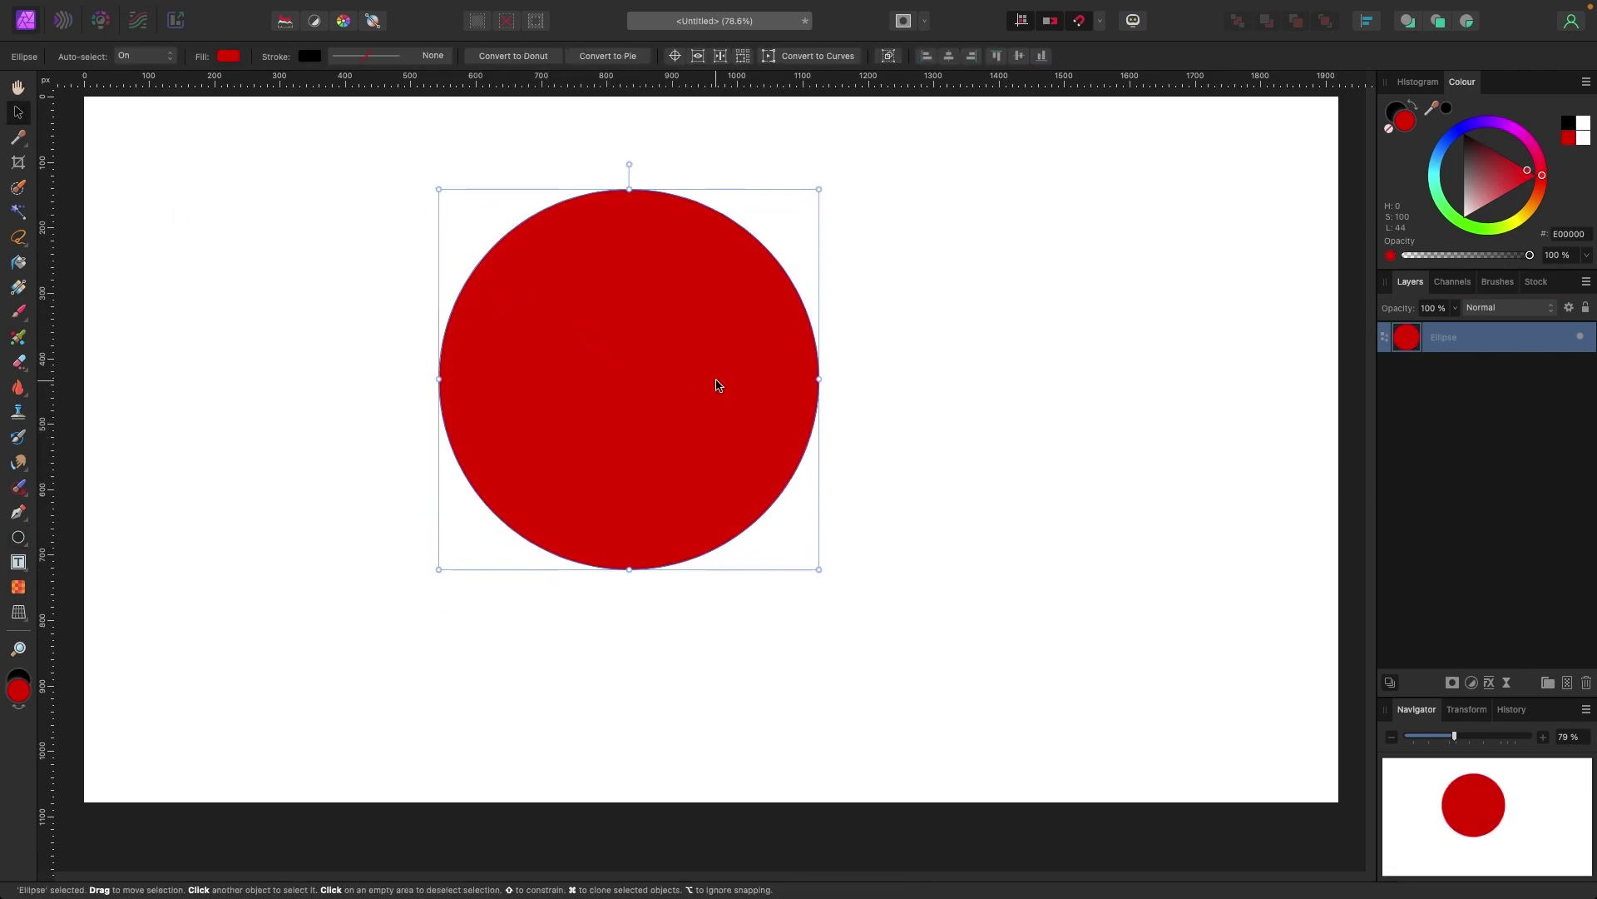
# Rename the Ellipse layer to 'red circle'
pyautogui.doubleClick(1461, 338)
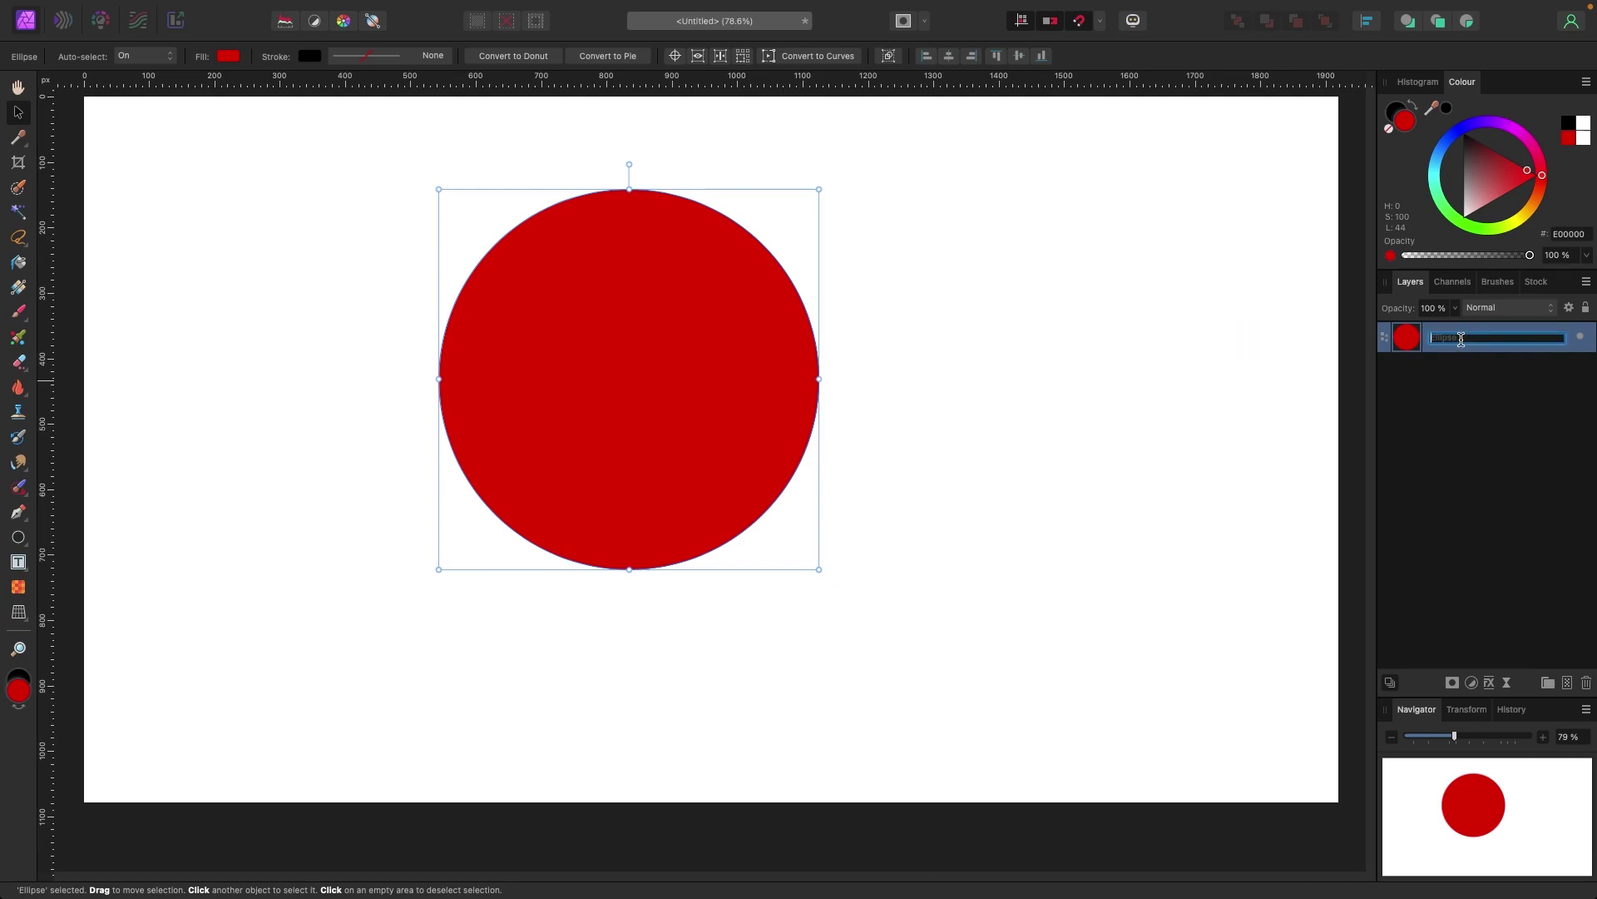
pyautogui.write('red circle')
pyautogui.click(1517, 418)
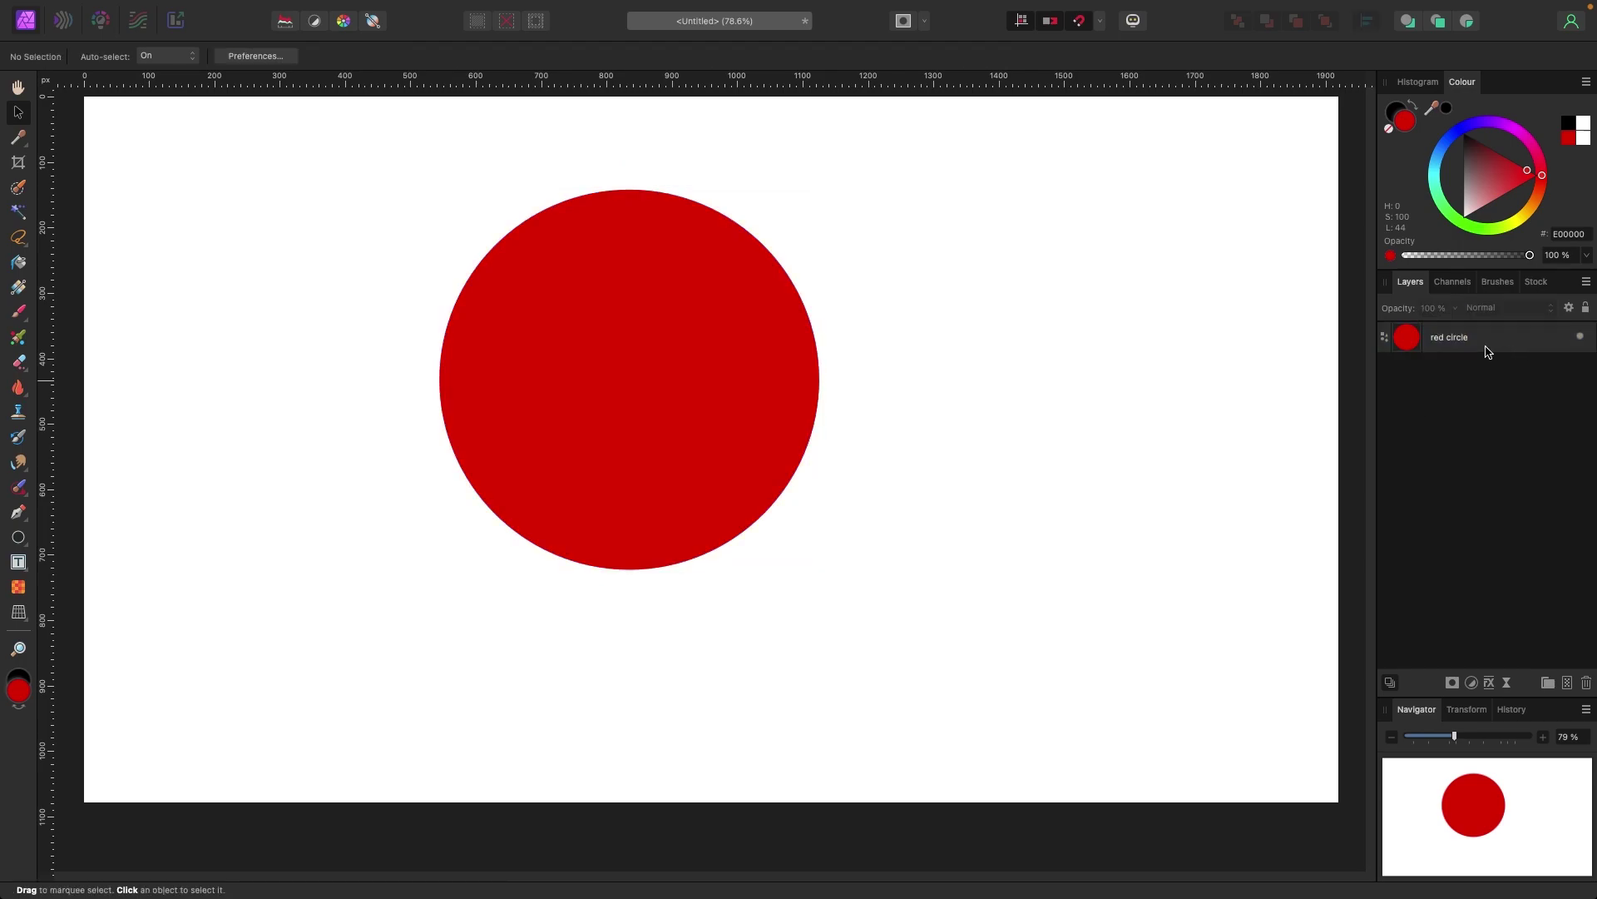
# Toggle the red circle layer's visibility off and back on, then move the circle up and left
pyautogui.click(1582, 338)
pyautogui.click(1582, 338)
pyautogui.click(1582, 338)
pyautogui.click(1582, 338)
pyautogui.click(1580, 341)
pyautogui.click(1581, 340)
pyautogui.moveTo(752, 353); pyautogui.dragTo(699, 327)
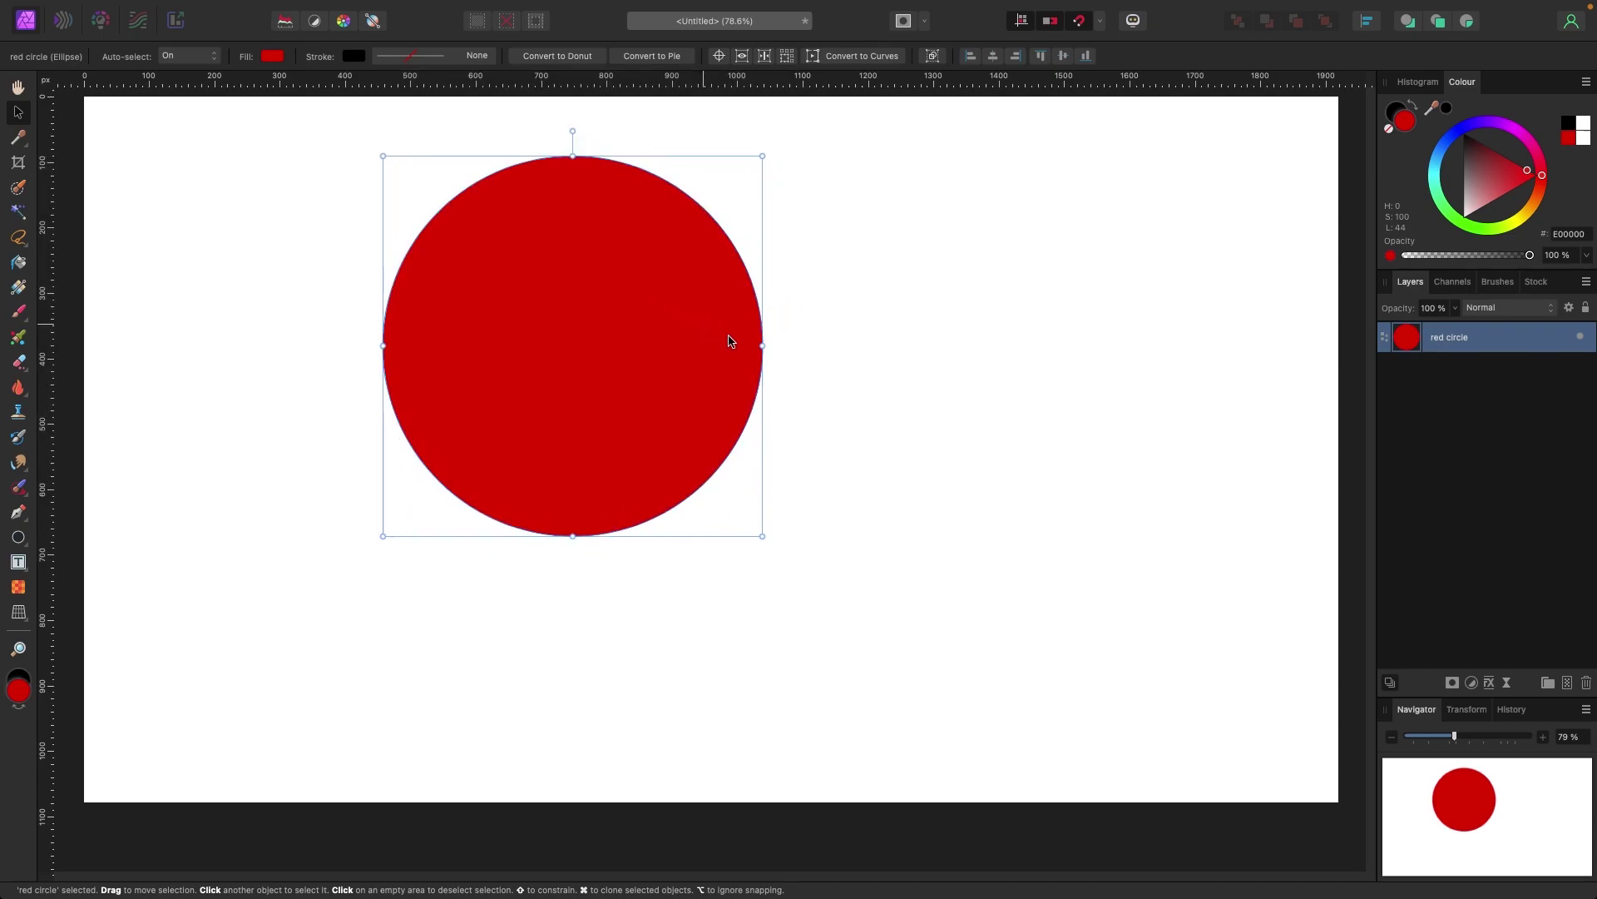
pyautogui.click(890, 358)
pyautogui.hscroll(-1, 772, 345)
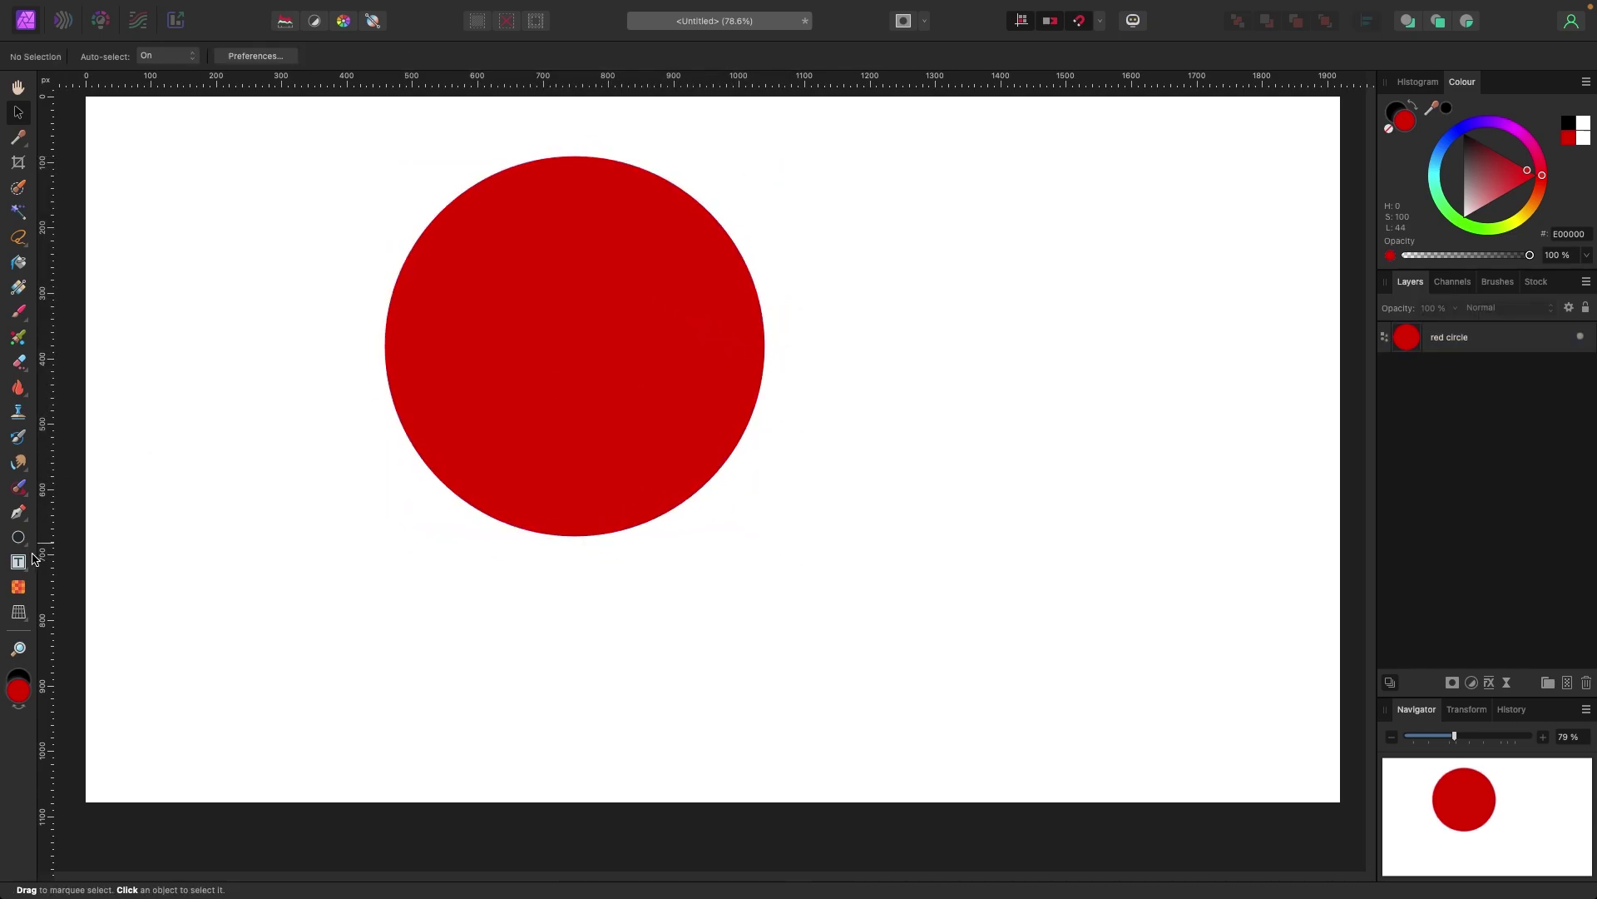
# Draw a triangle overlapping the circle's right edge, nudge it left and down, and fill it blue
pyautogui.click(28, 551)
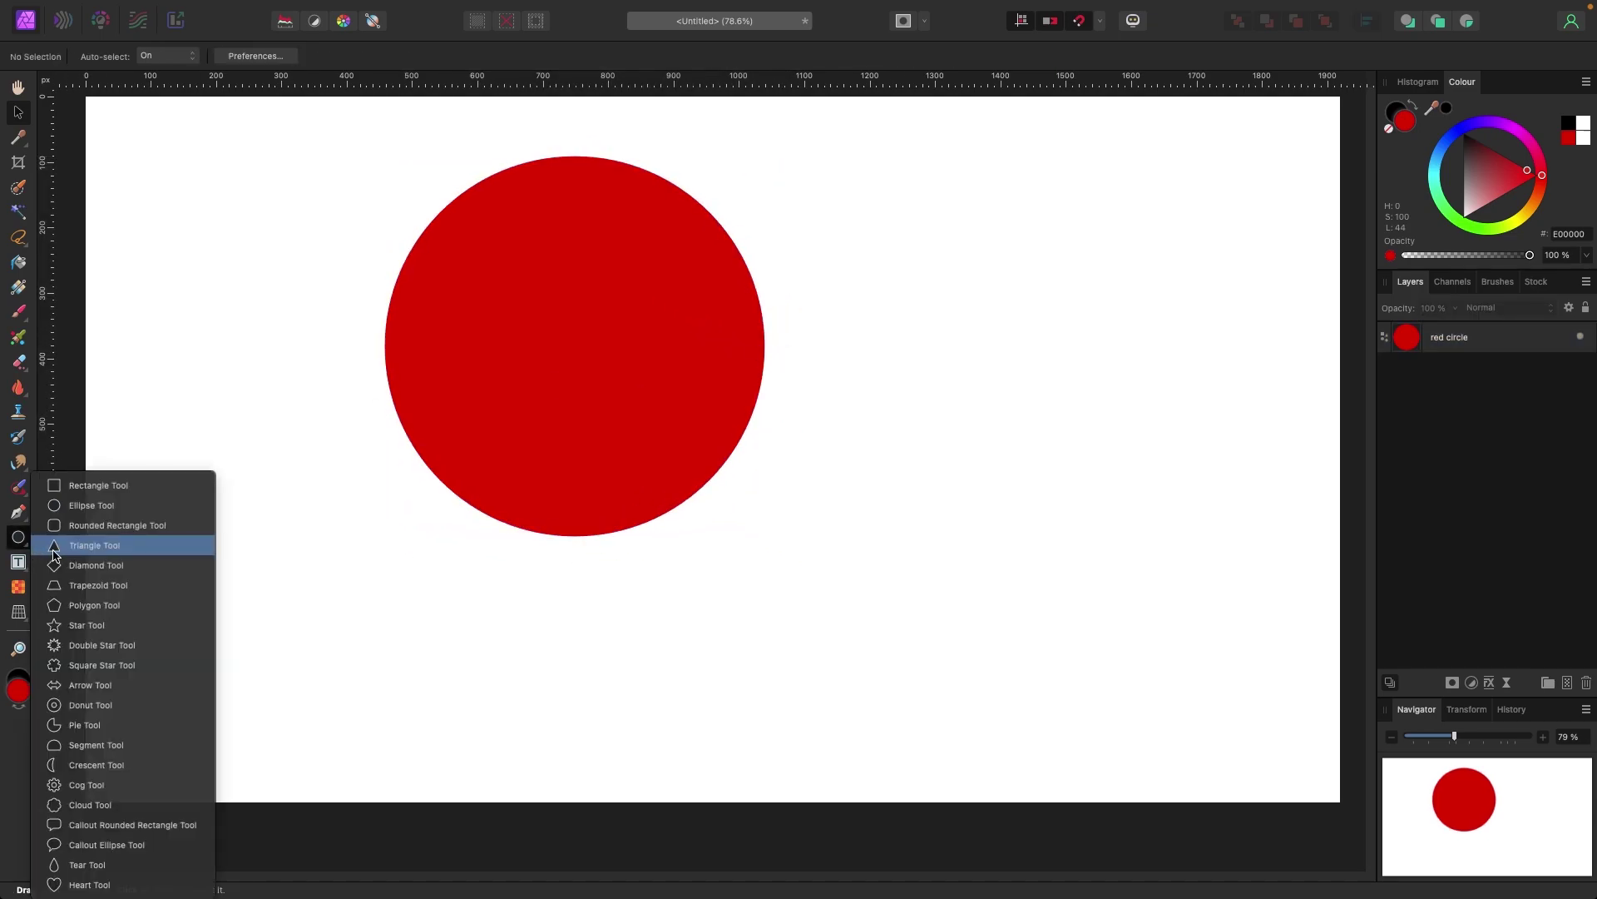
pyautogui.click(55, 546)
pyautogui.moveTo(725, 302); pyautogui.dragTo(1202, 628)
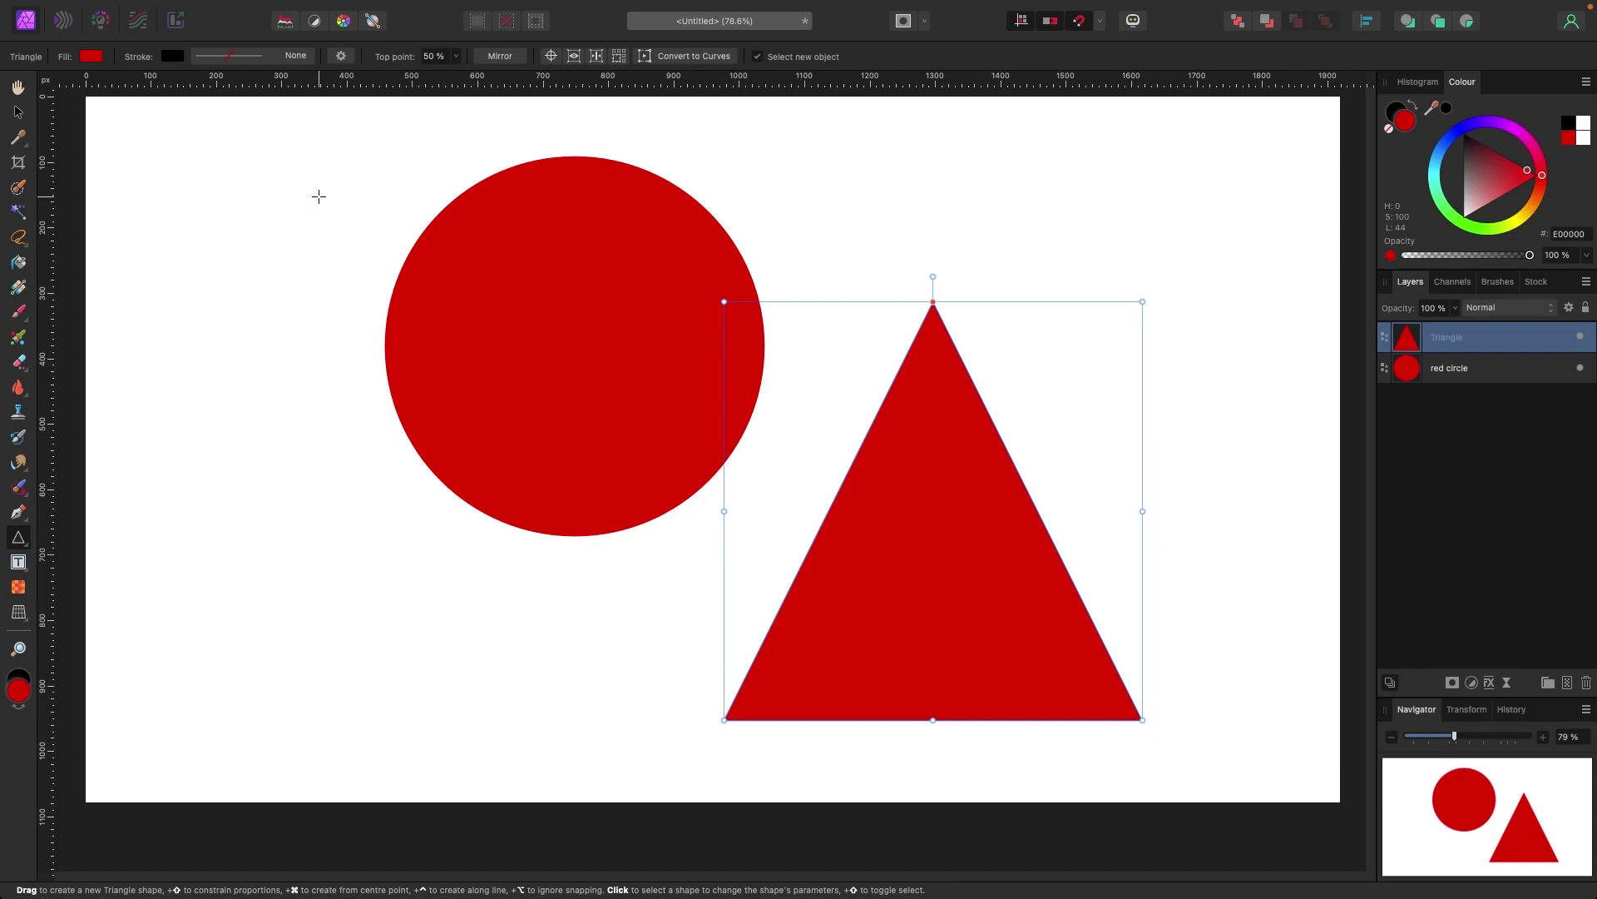
pyautogui.click(19, 111)
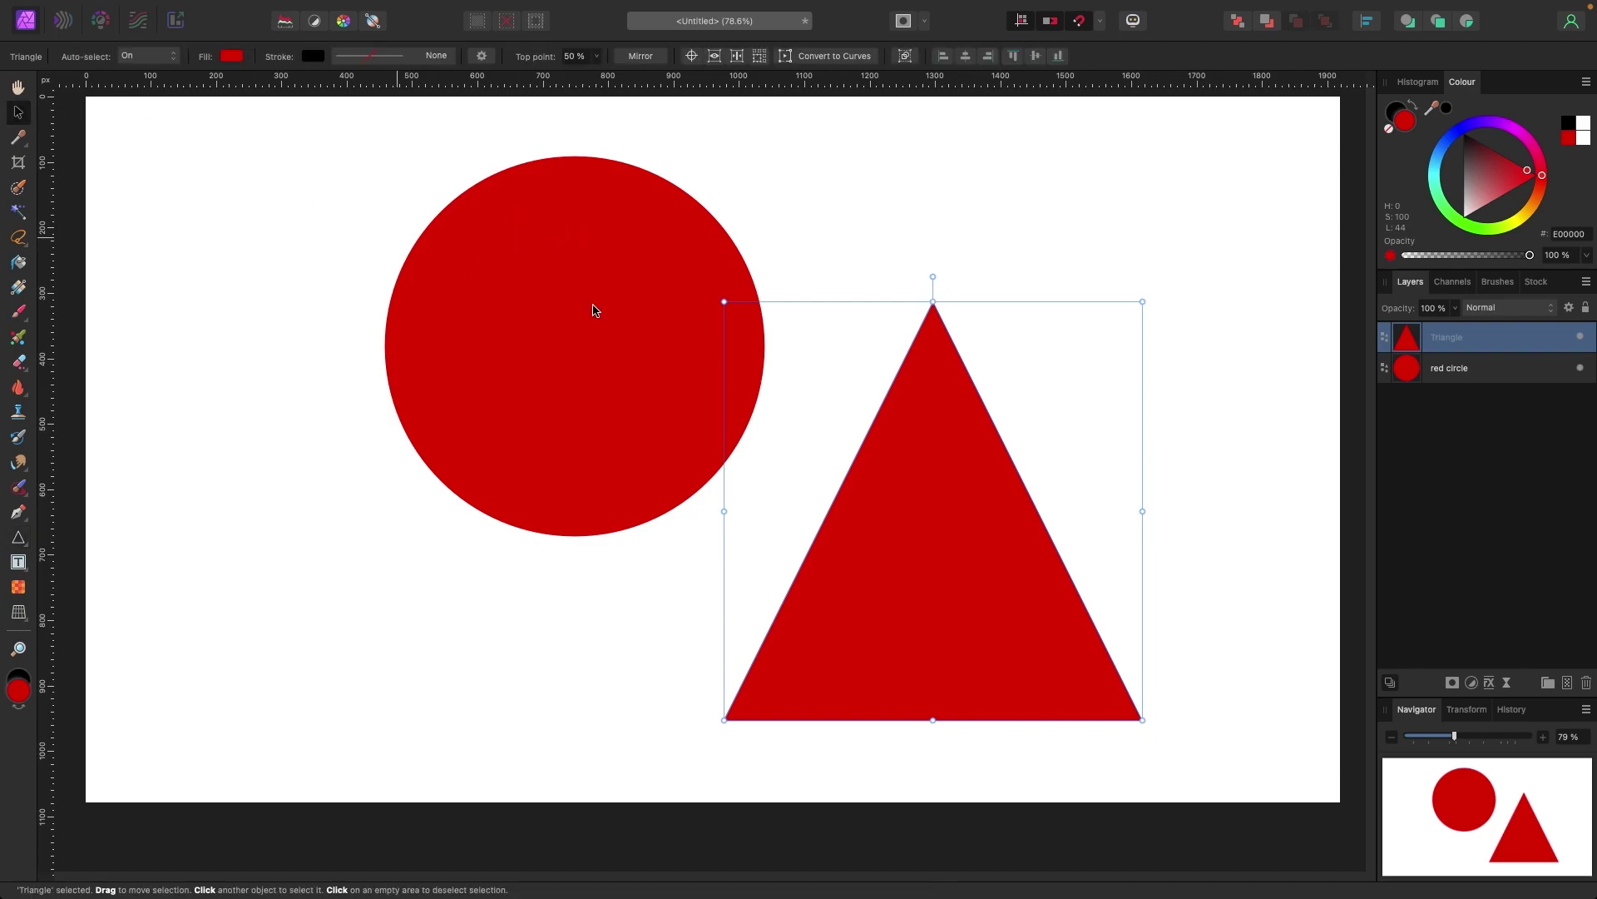
pyautogui.moveTo(980, 467); pyautogui.dragTo(970, 484)
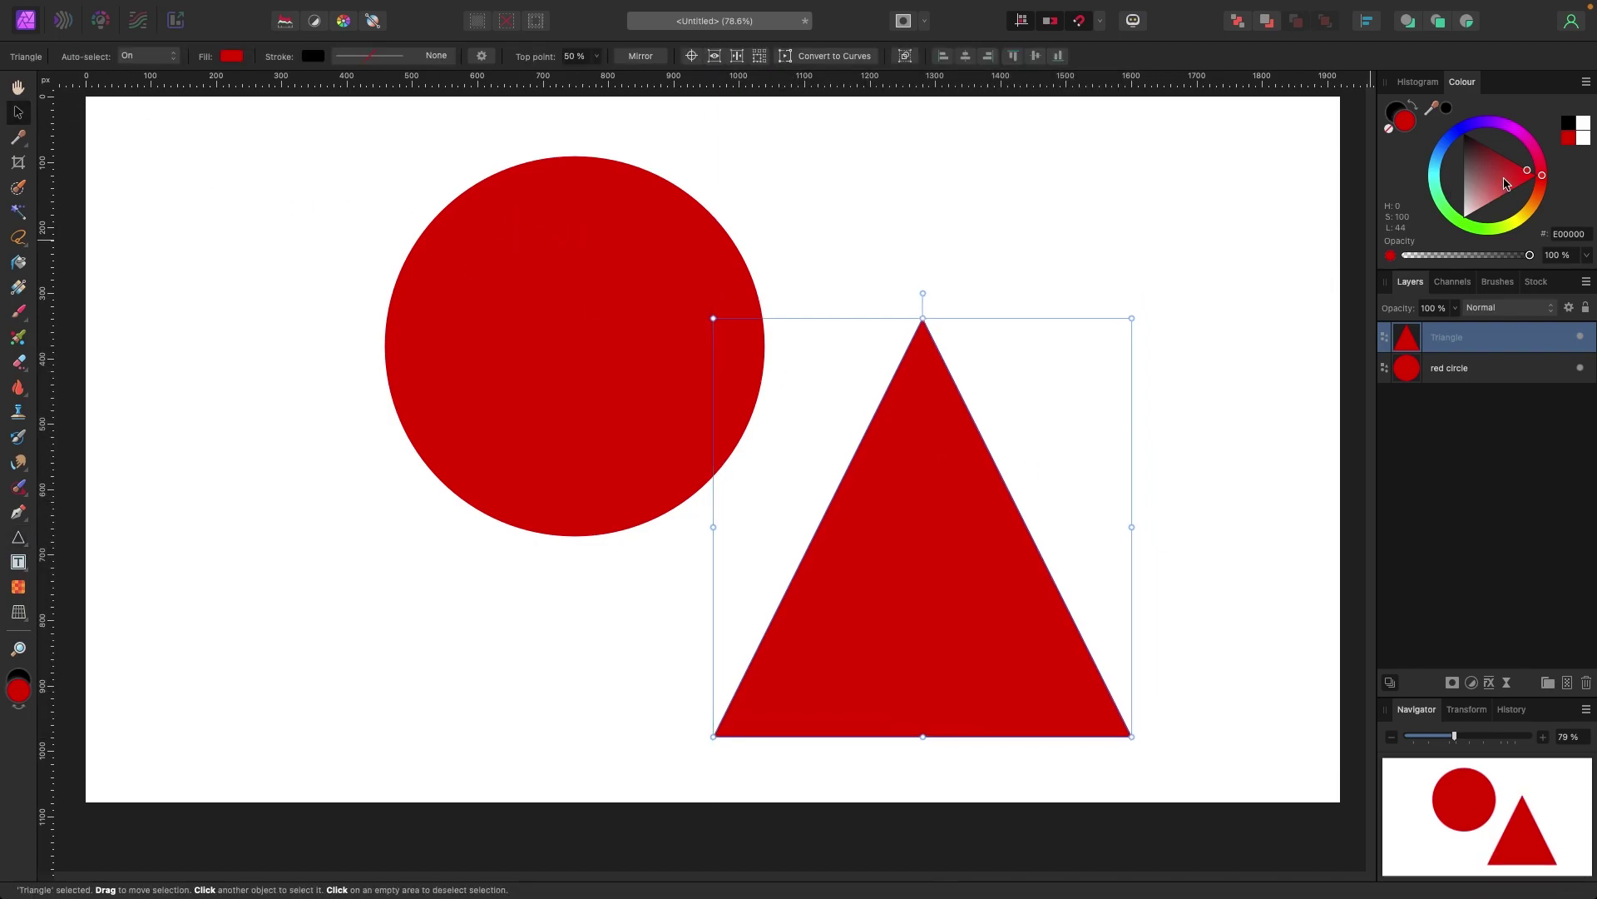
pyautogui.moveTo(1488, 125); pyautogui.dragTo(1421, 171)
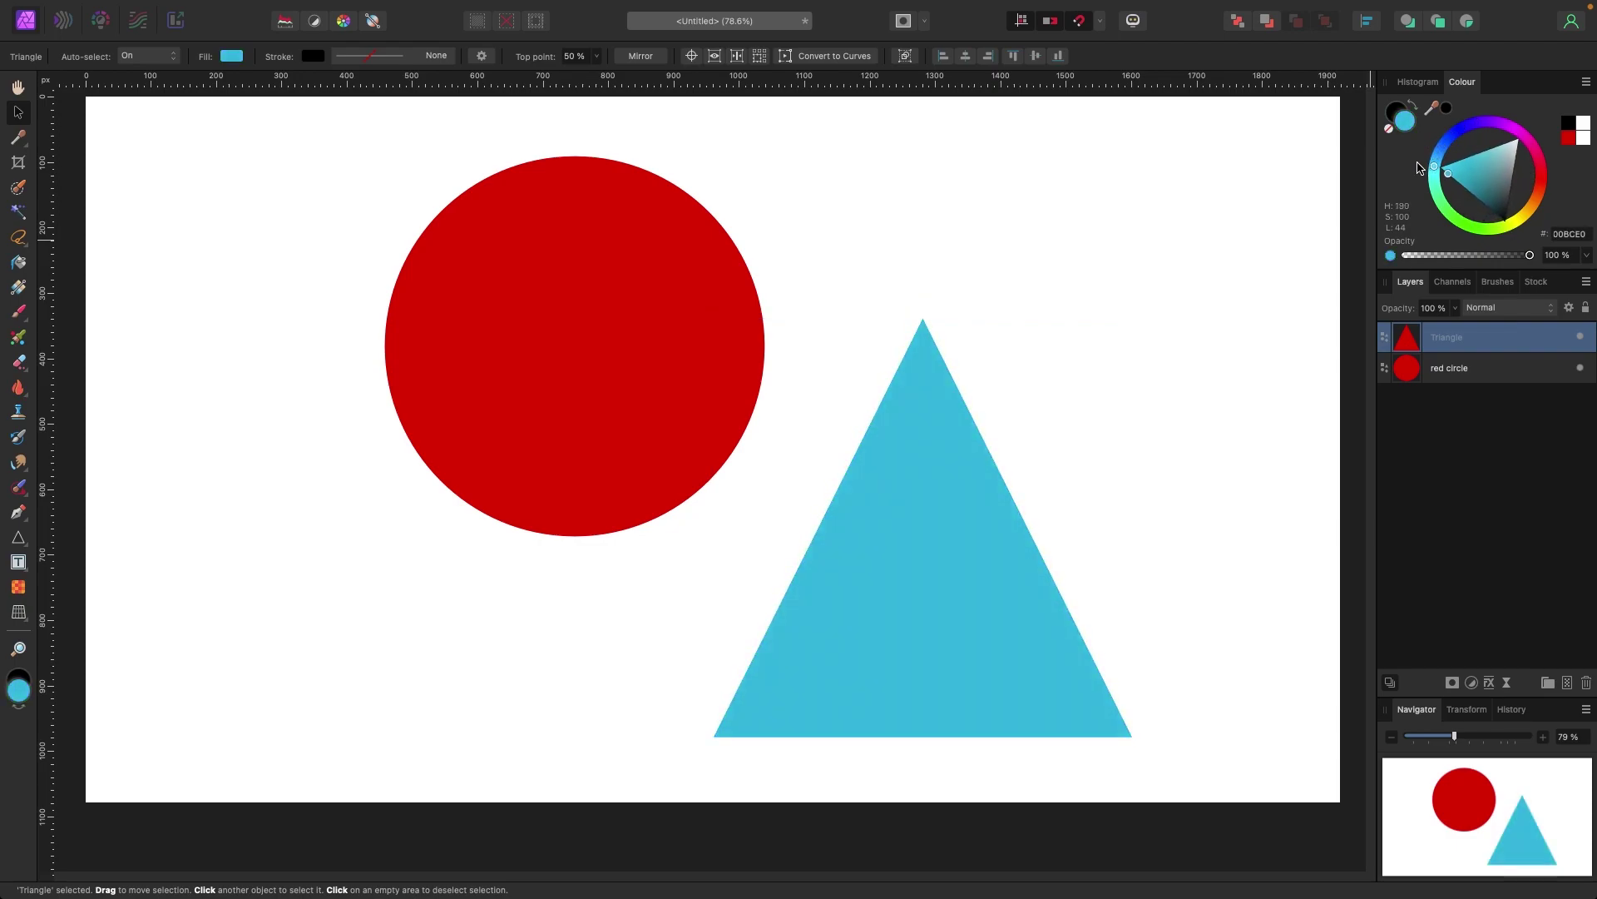
# Set the triangle's stroke colour to None, keeping only its light blue fill
pyautogui.click(1036, 383)
pyautogui.press('super+2')
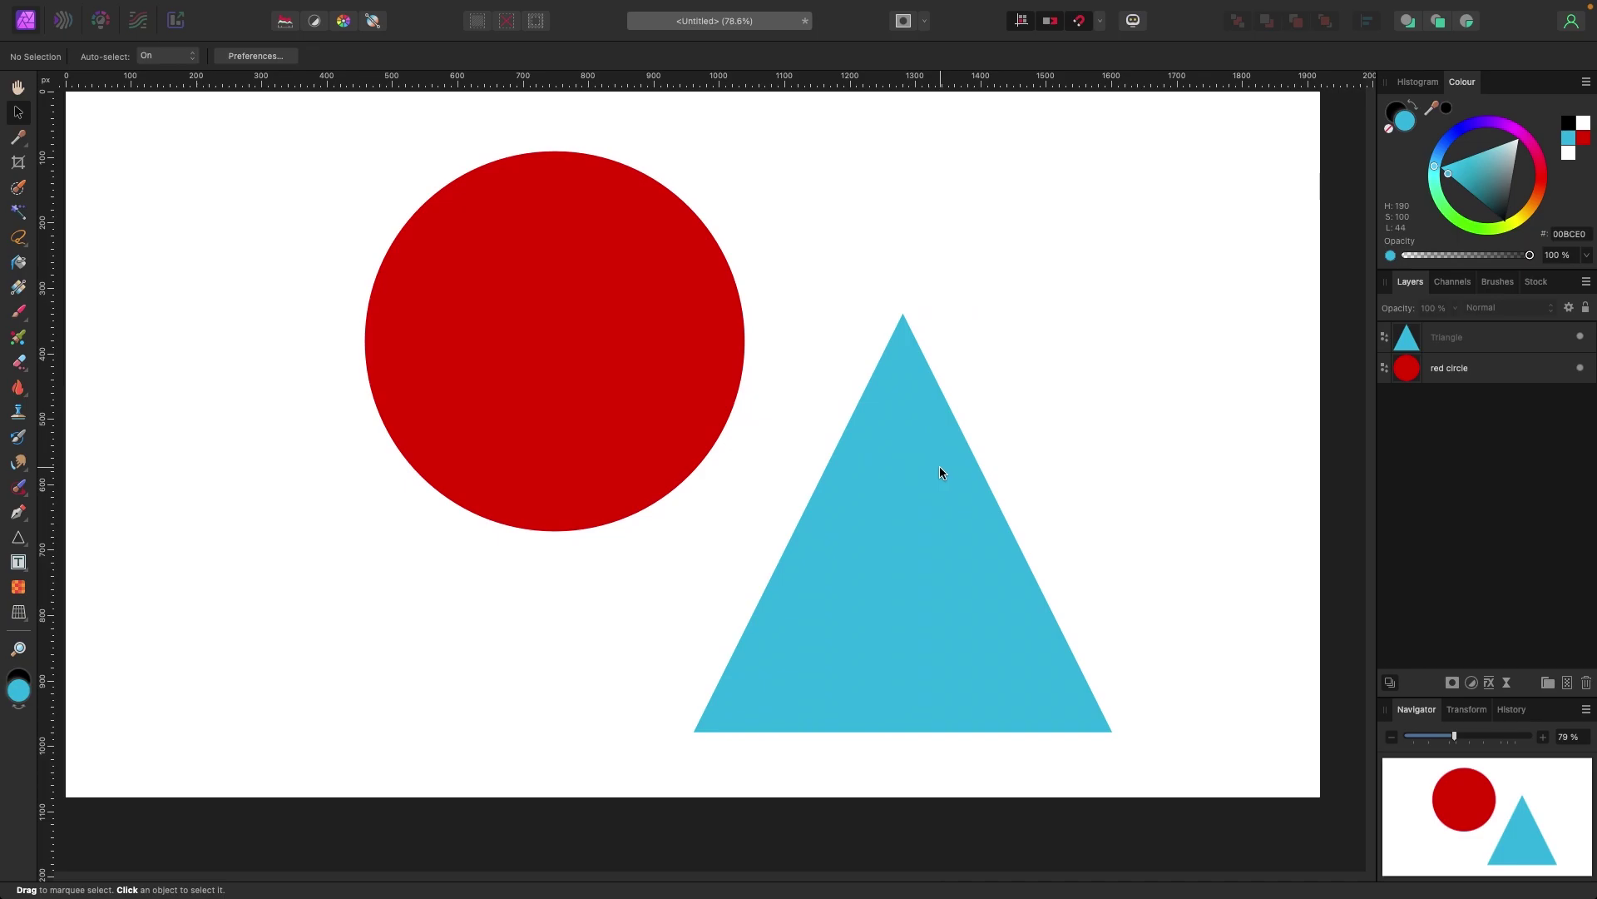
pyautogui.press('super+0')
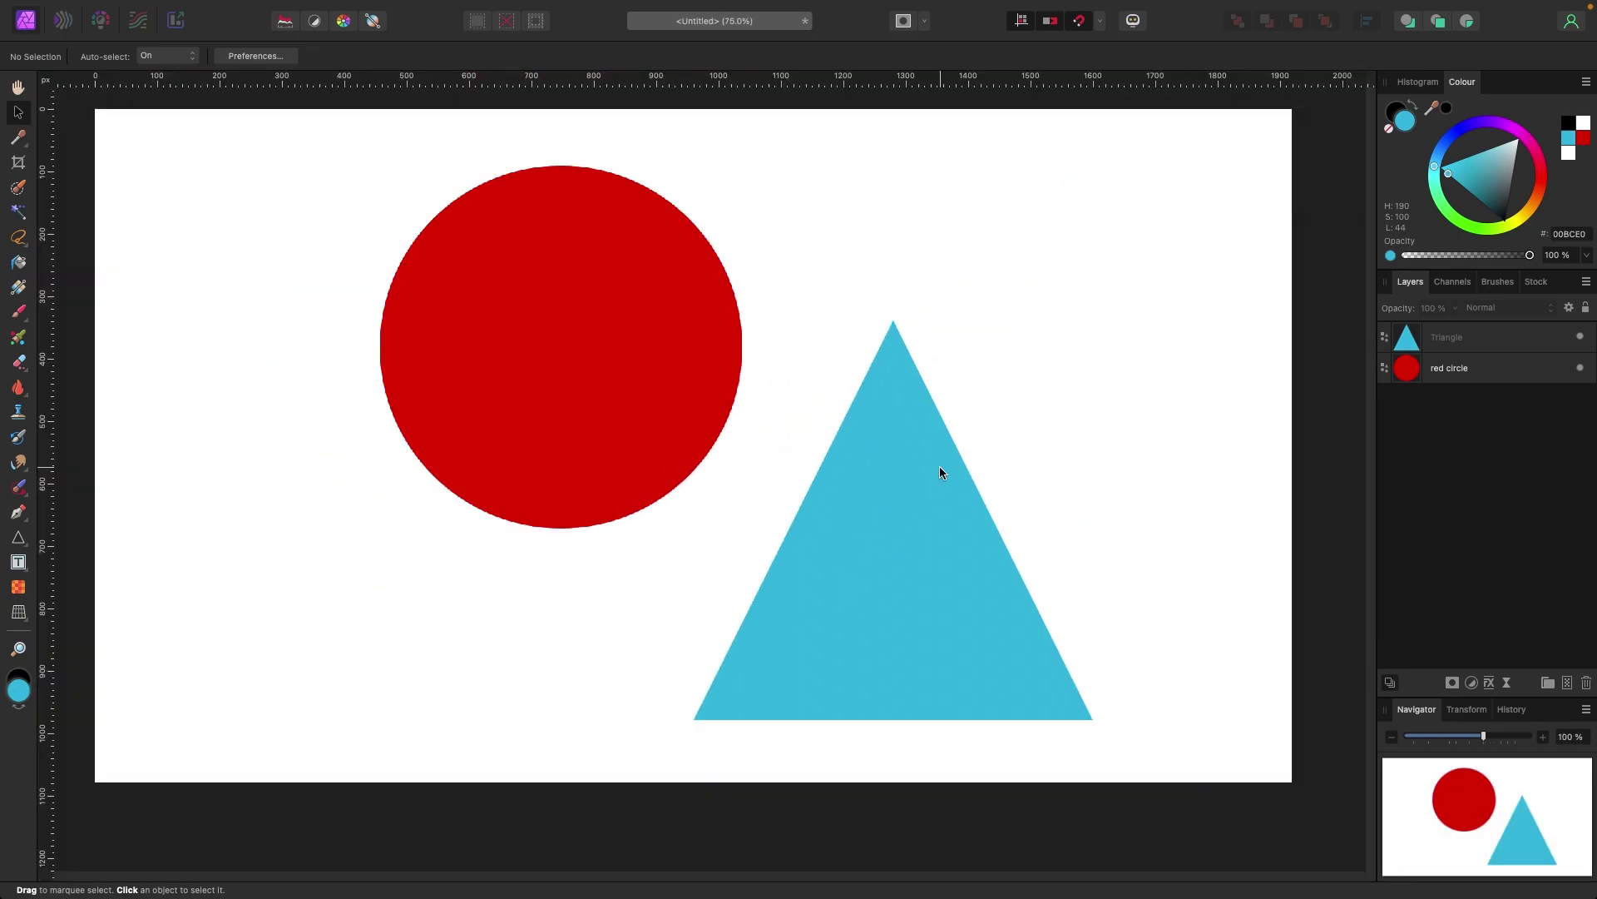
pyautogui.click(941, 473)
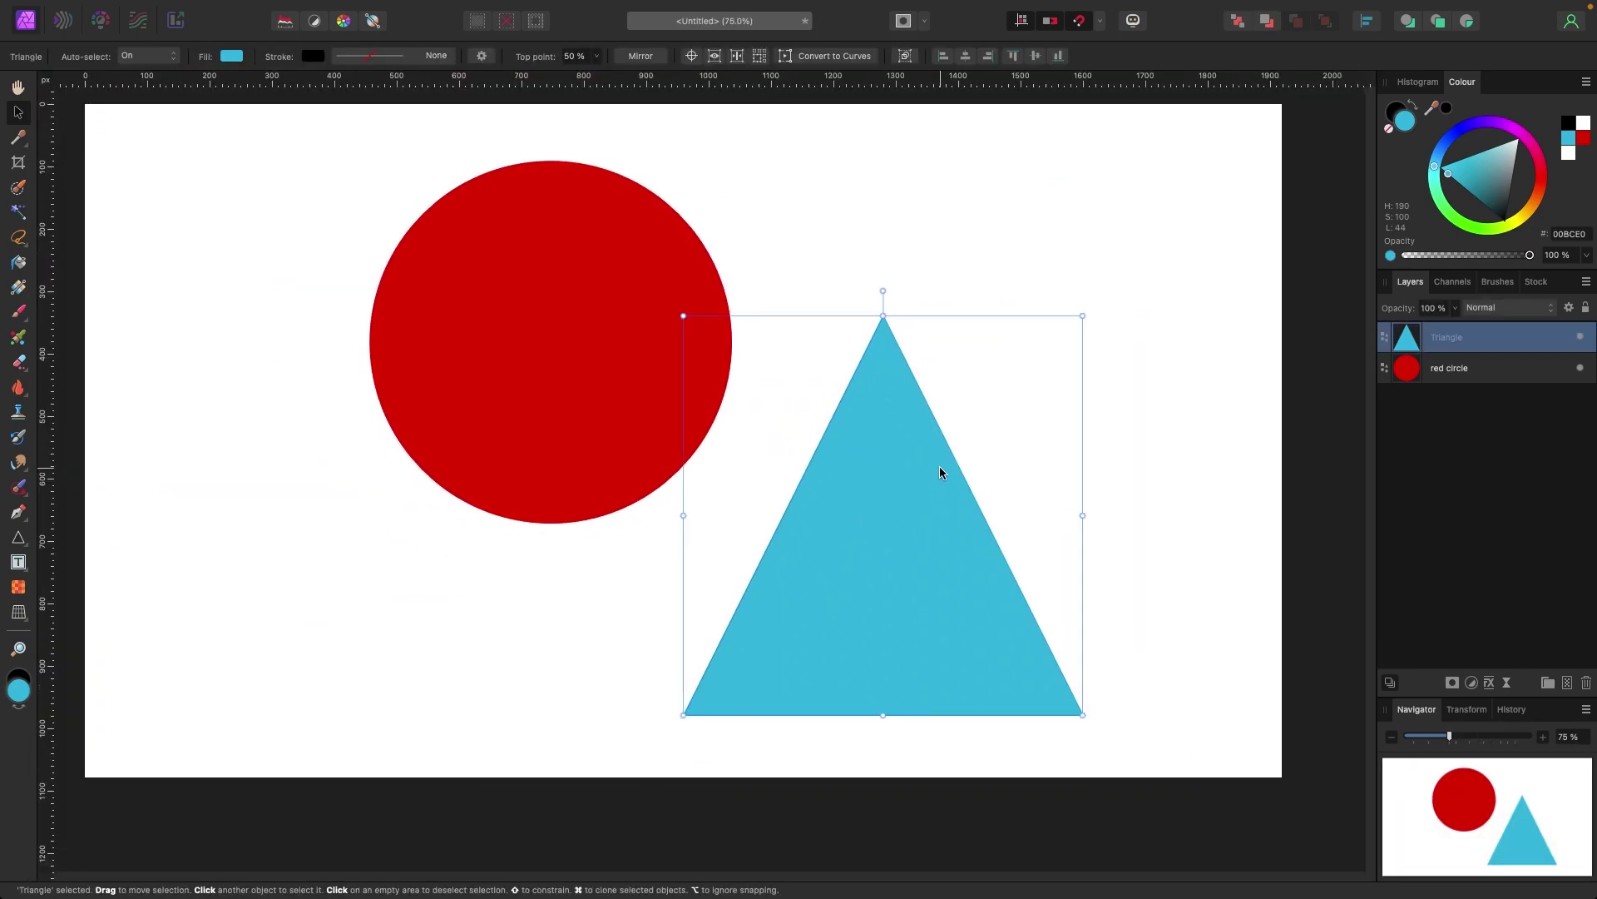
pyautogui.click(1396, 119)
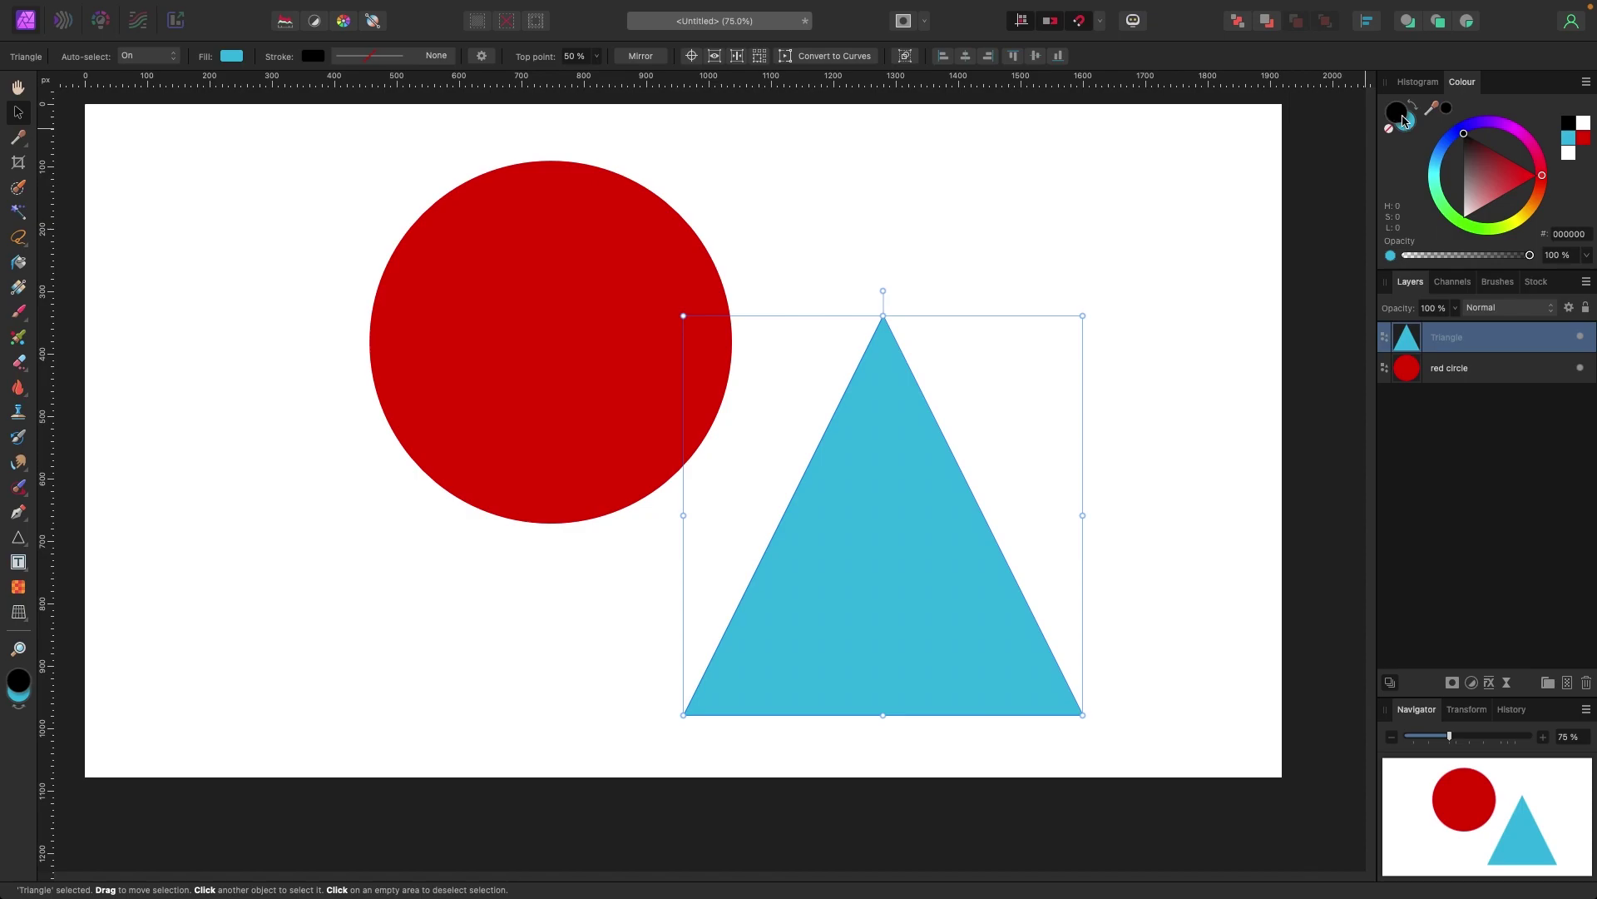
pyautogui.click(1389, 128)
pyautogui.click(1406, 123)
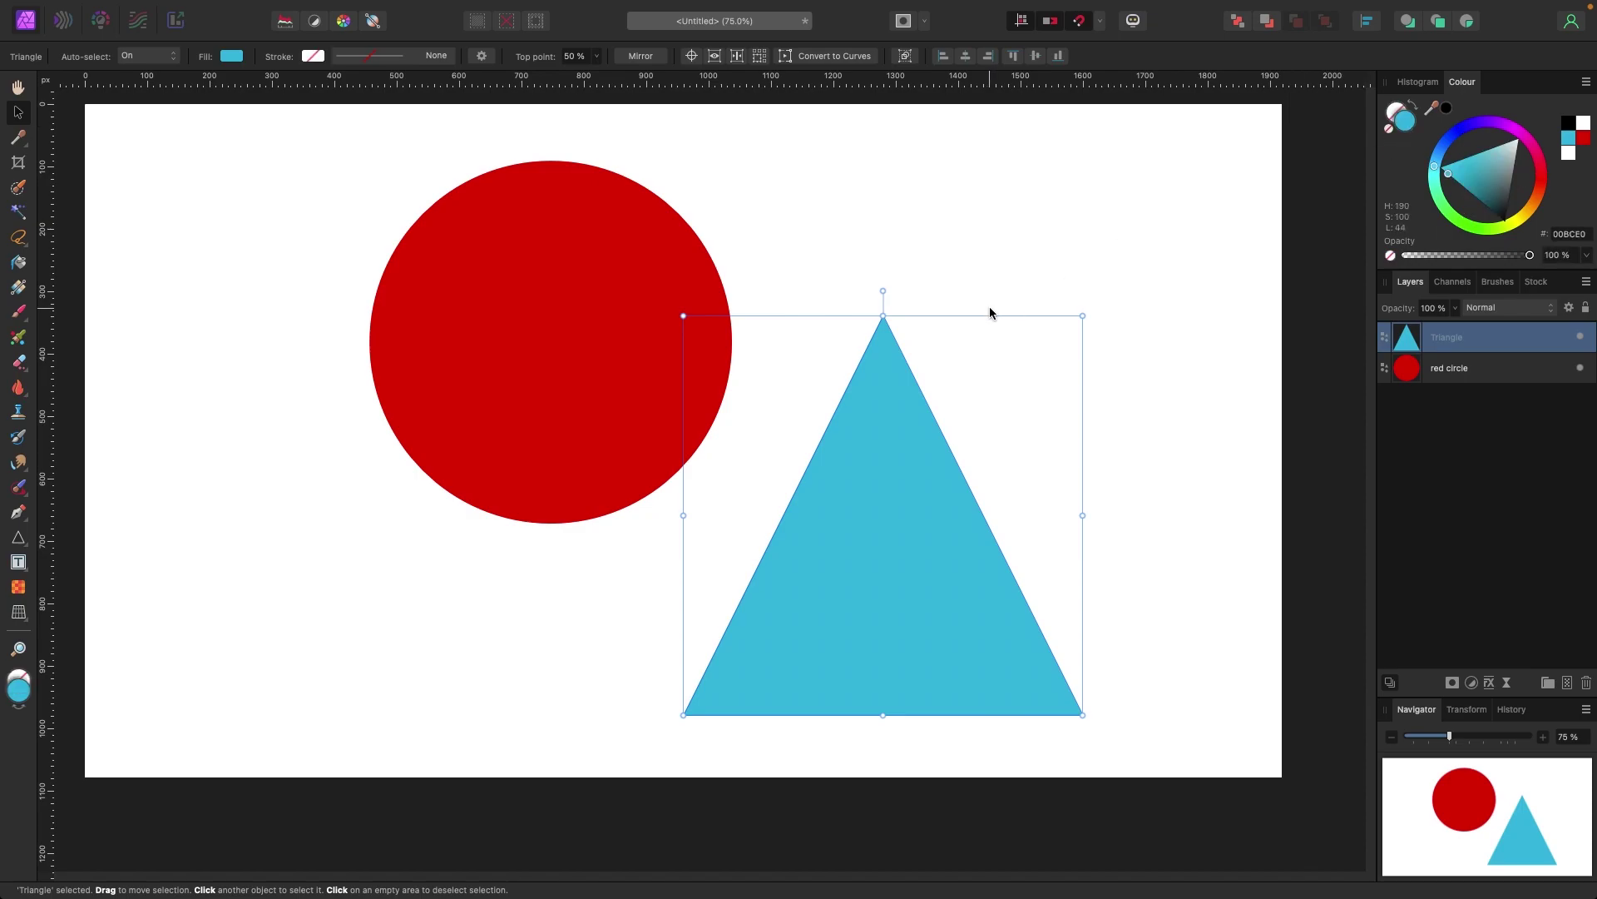
pyautogui.click(1027, 258)
pyautogui.hscroll(-2, 1027, 258)
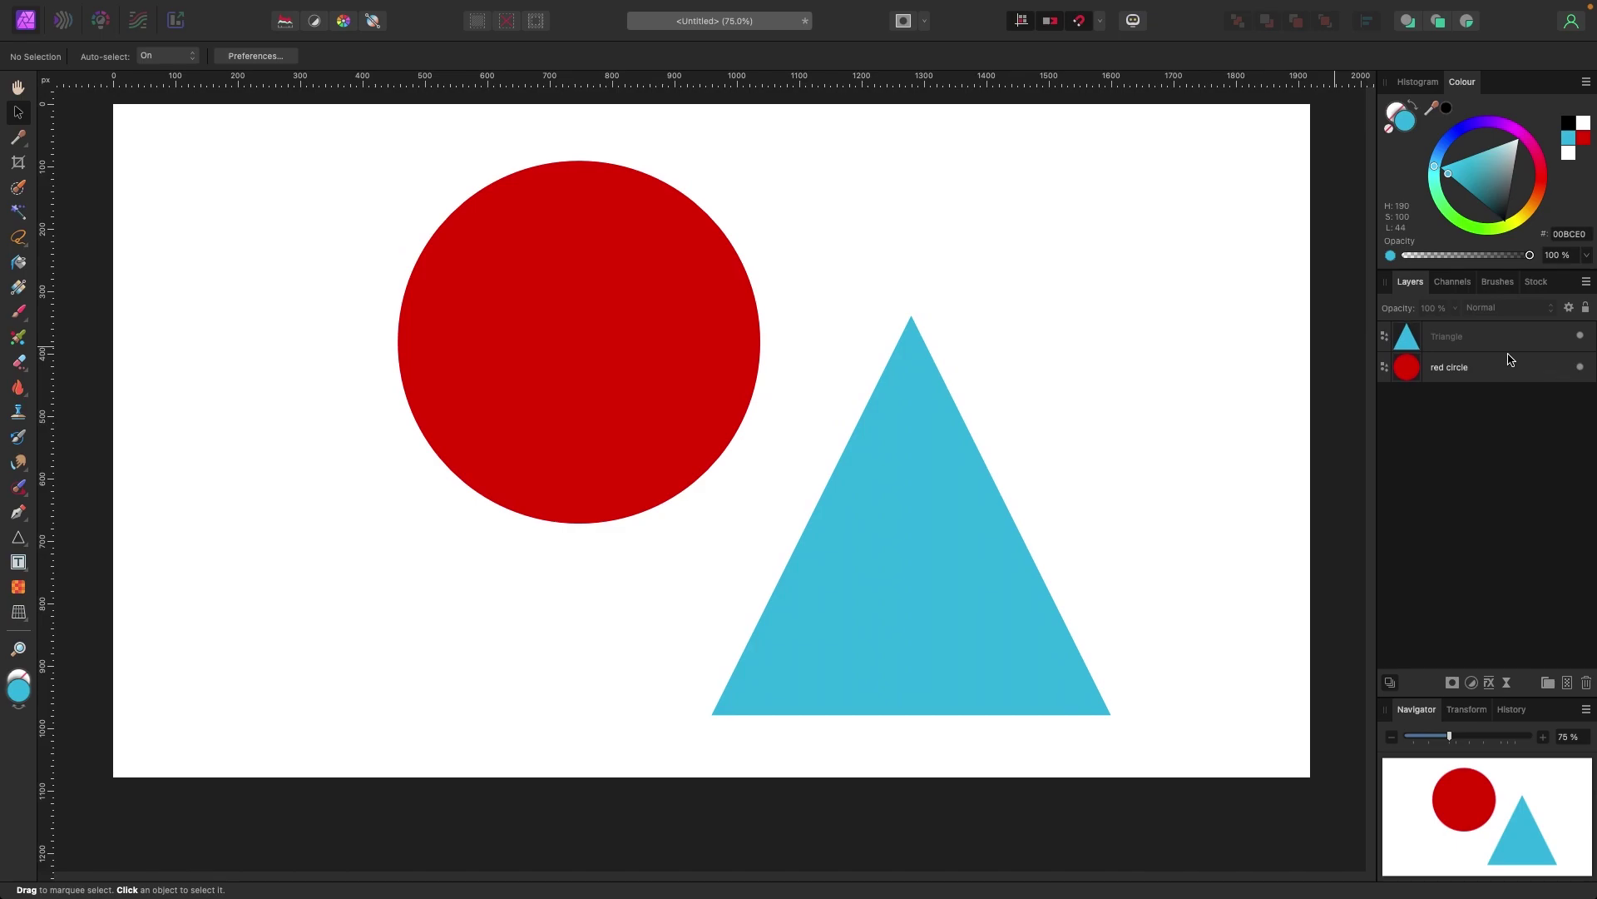
# Rename the Triangle layer to 'blue triangle'
pyautogui.doubleClick(1464, 341)
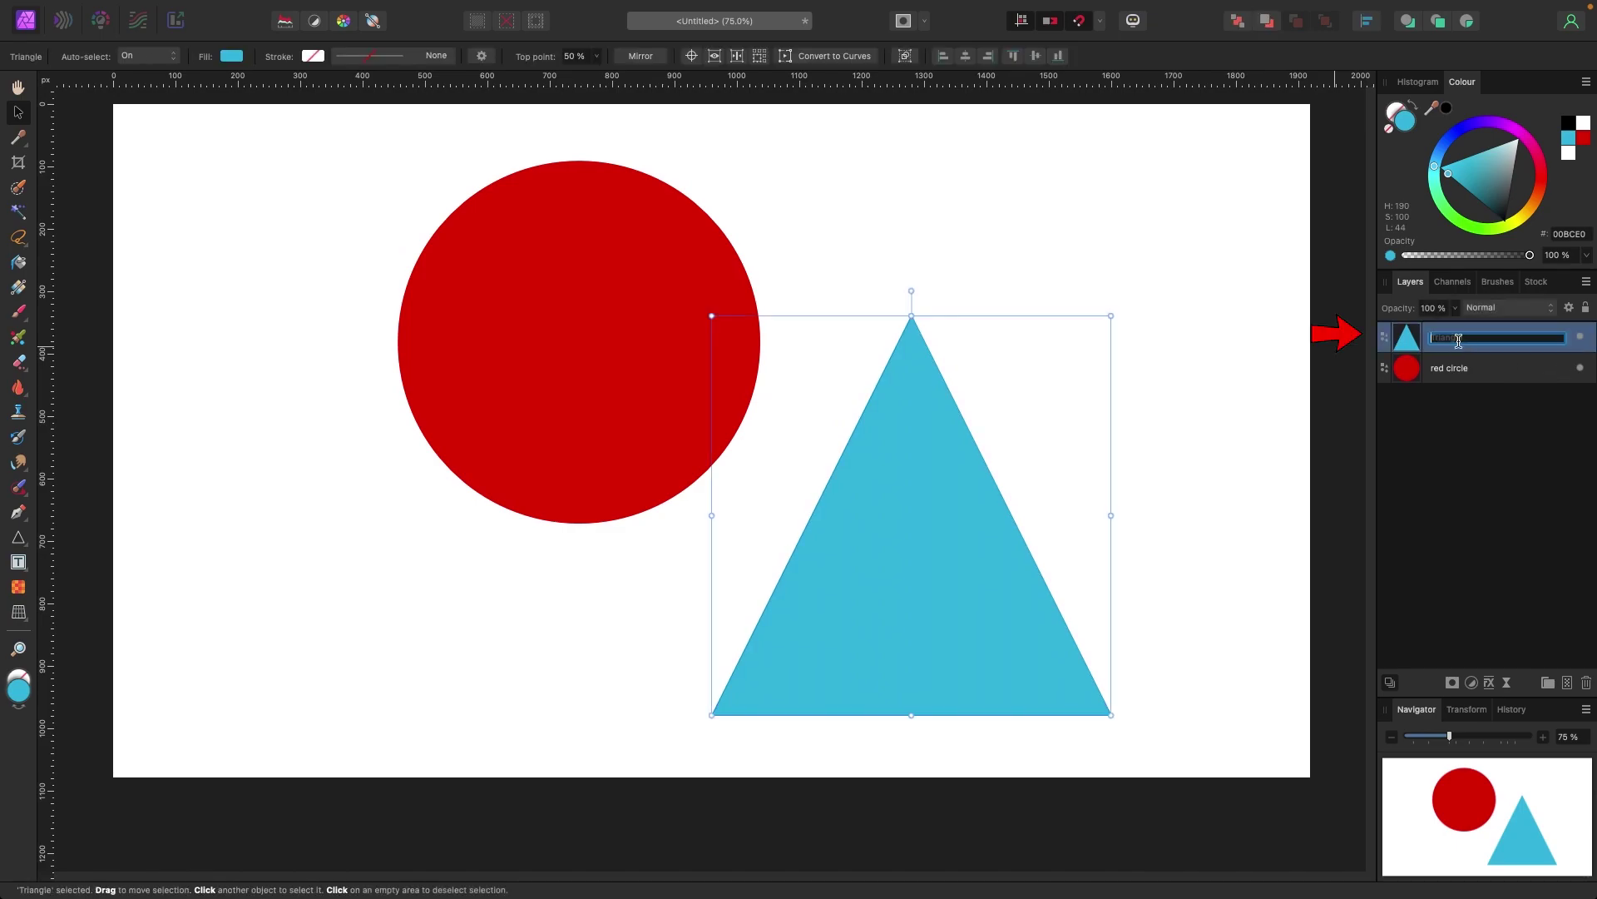
pyautogui.write('blue triangle')
pyautogui.press('Return')
pyautogui.click(1186, 462)
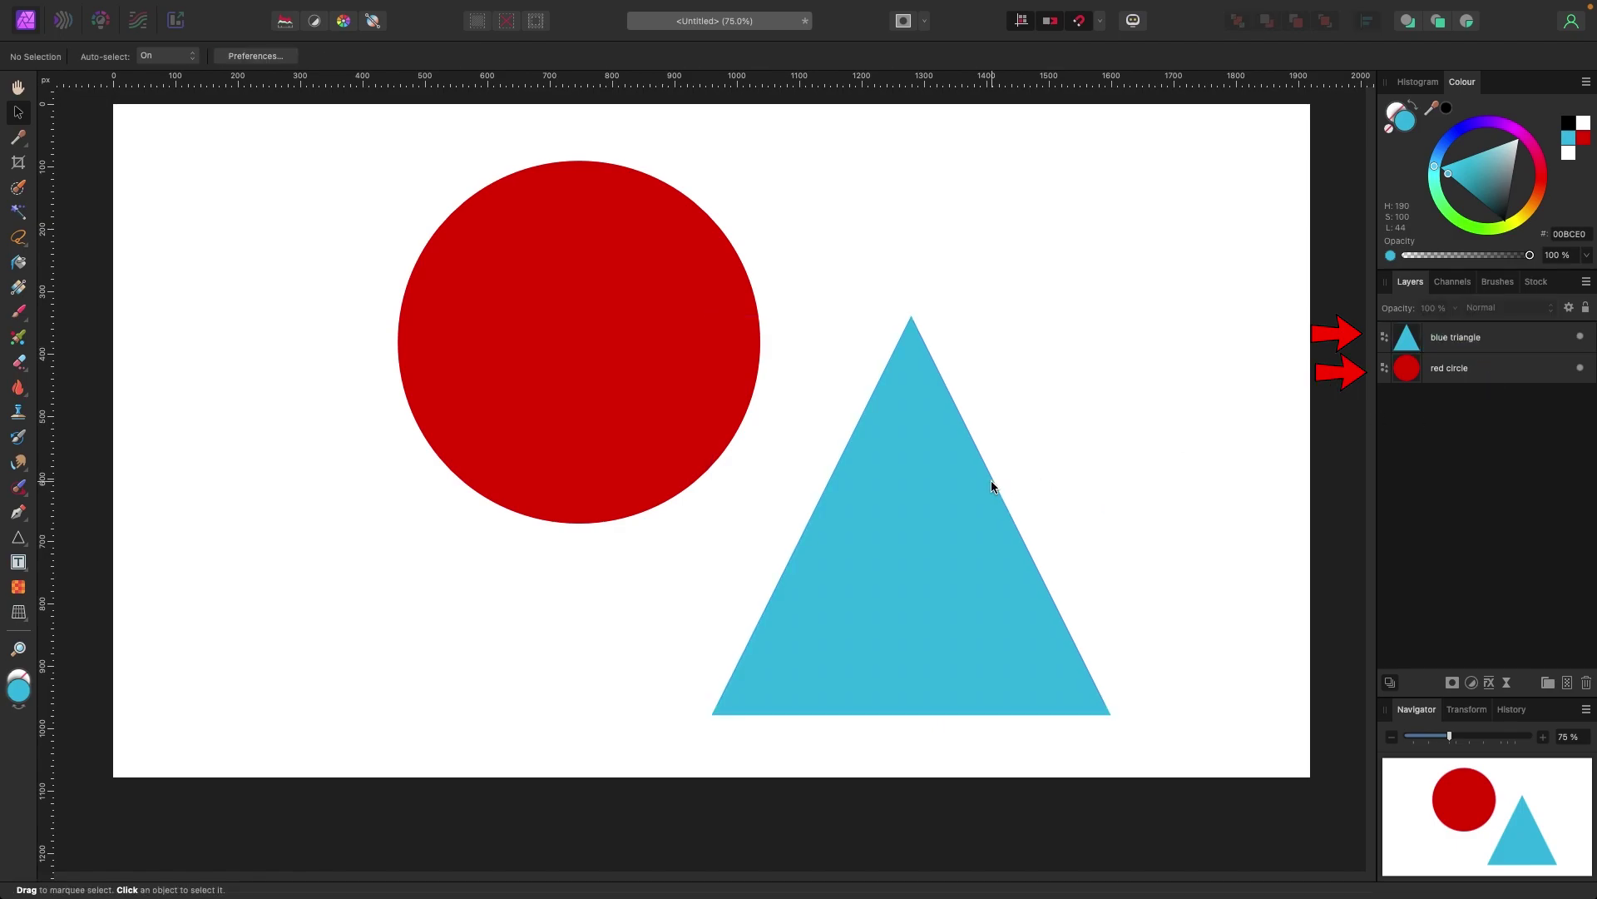
# Draw a five-point star over the triangle with the Star Tool
pyautogui.click(29, 551)
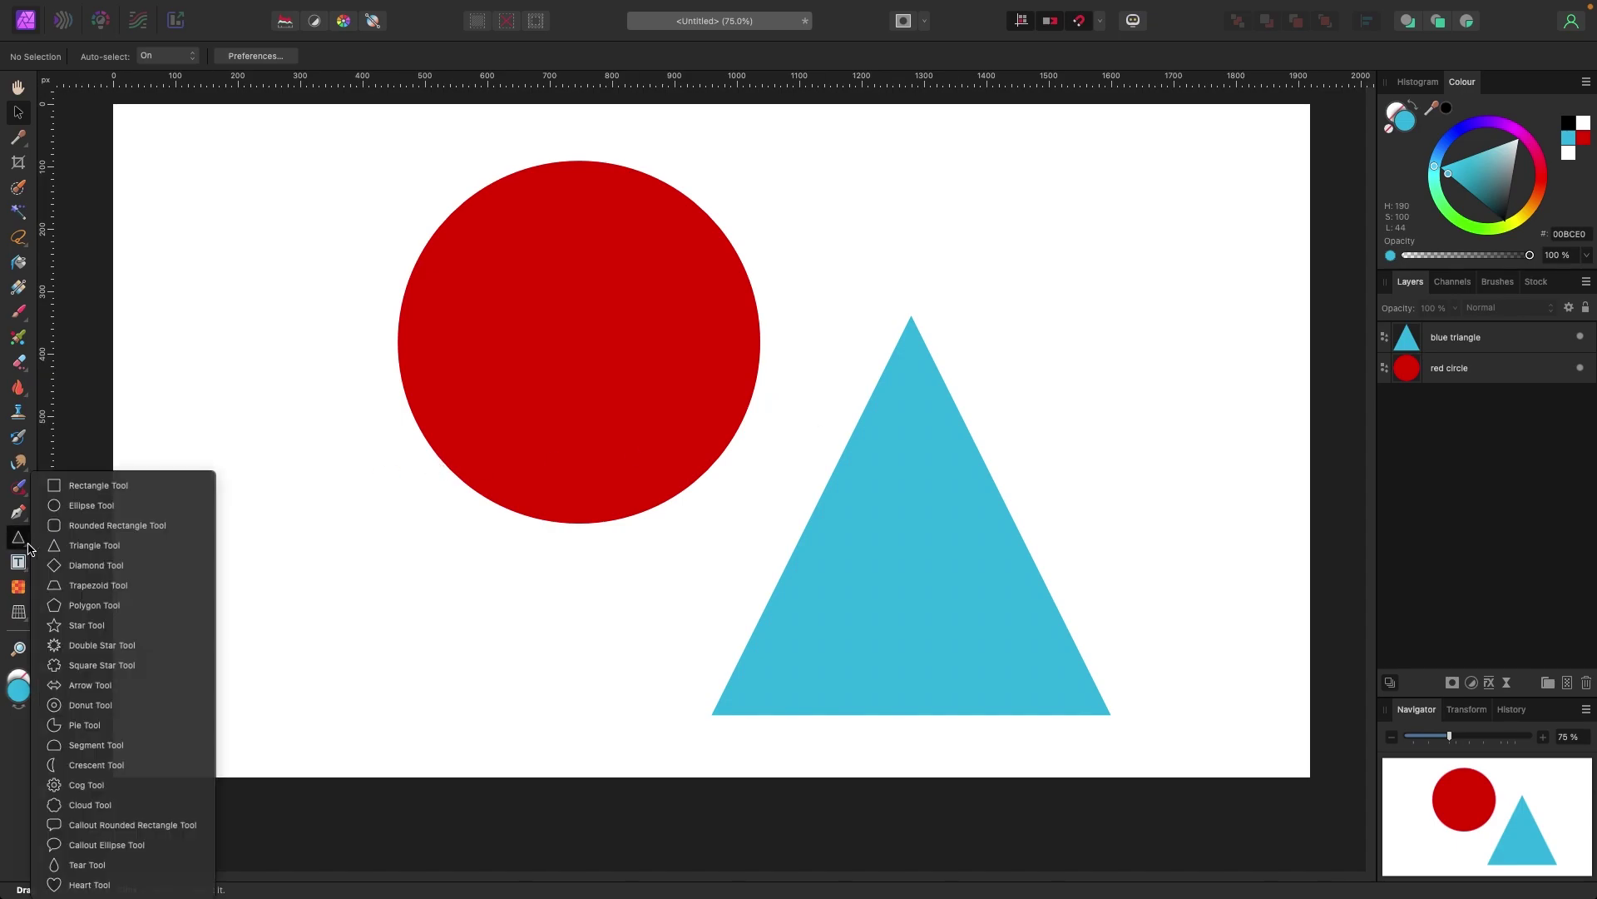
pyautogui.click(86, 625)
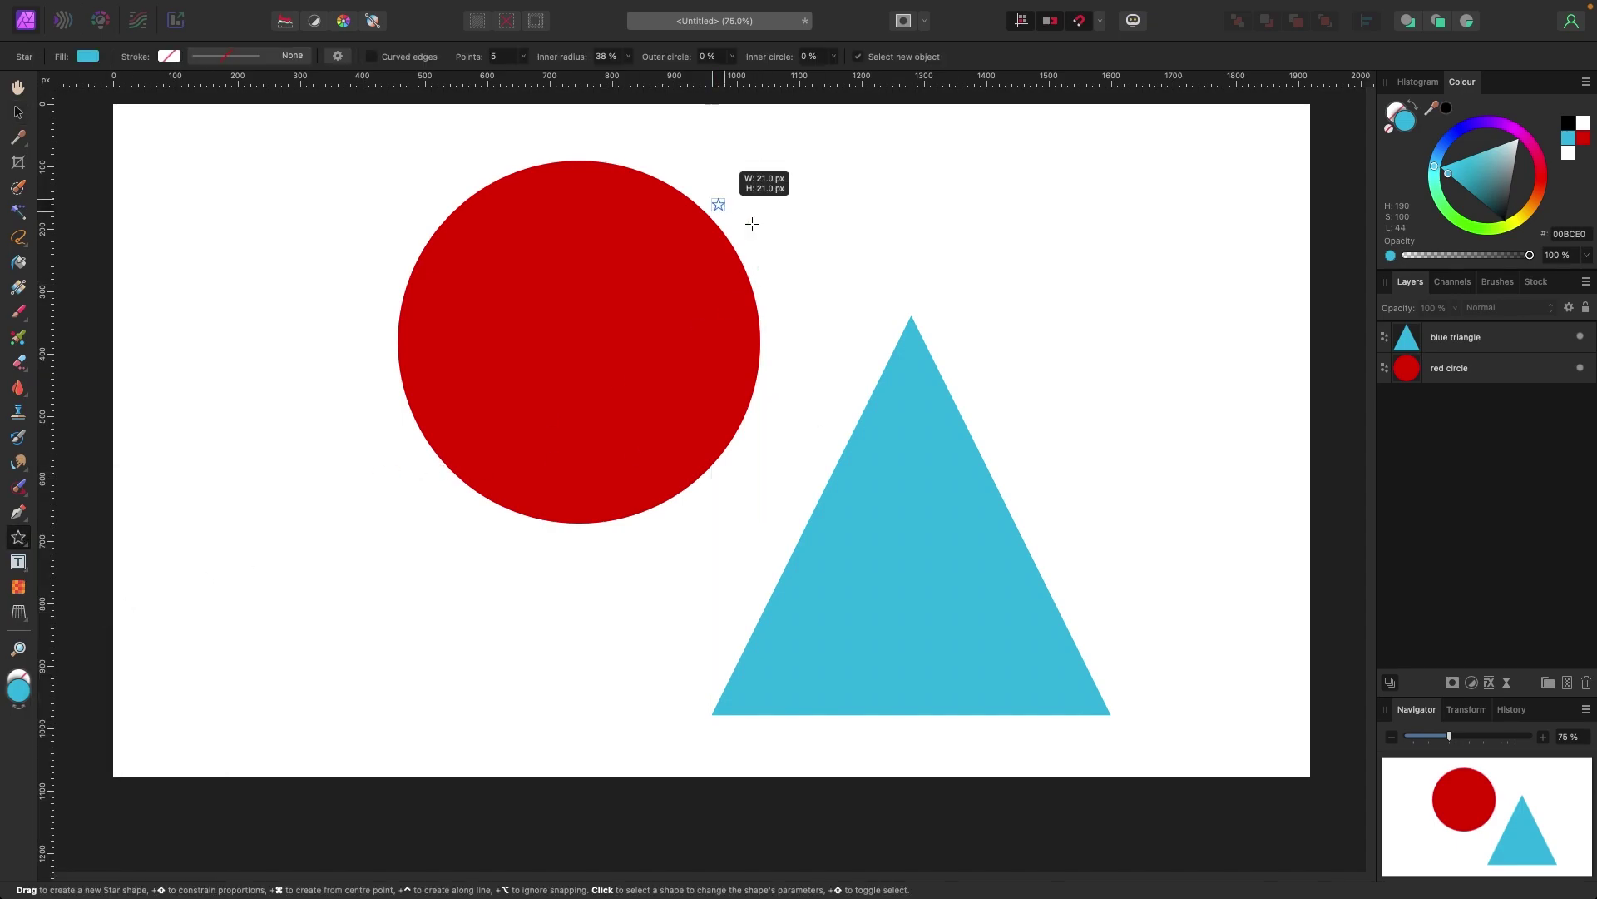
pyautogui.moveTo(752, 223); pyautogui.dragTo(1008, 495)
# Move the star to the lower left and fill it with a cool green
pyautogui.press('v')
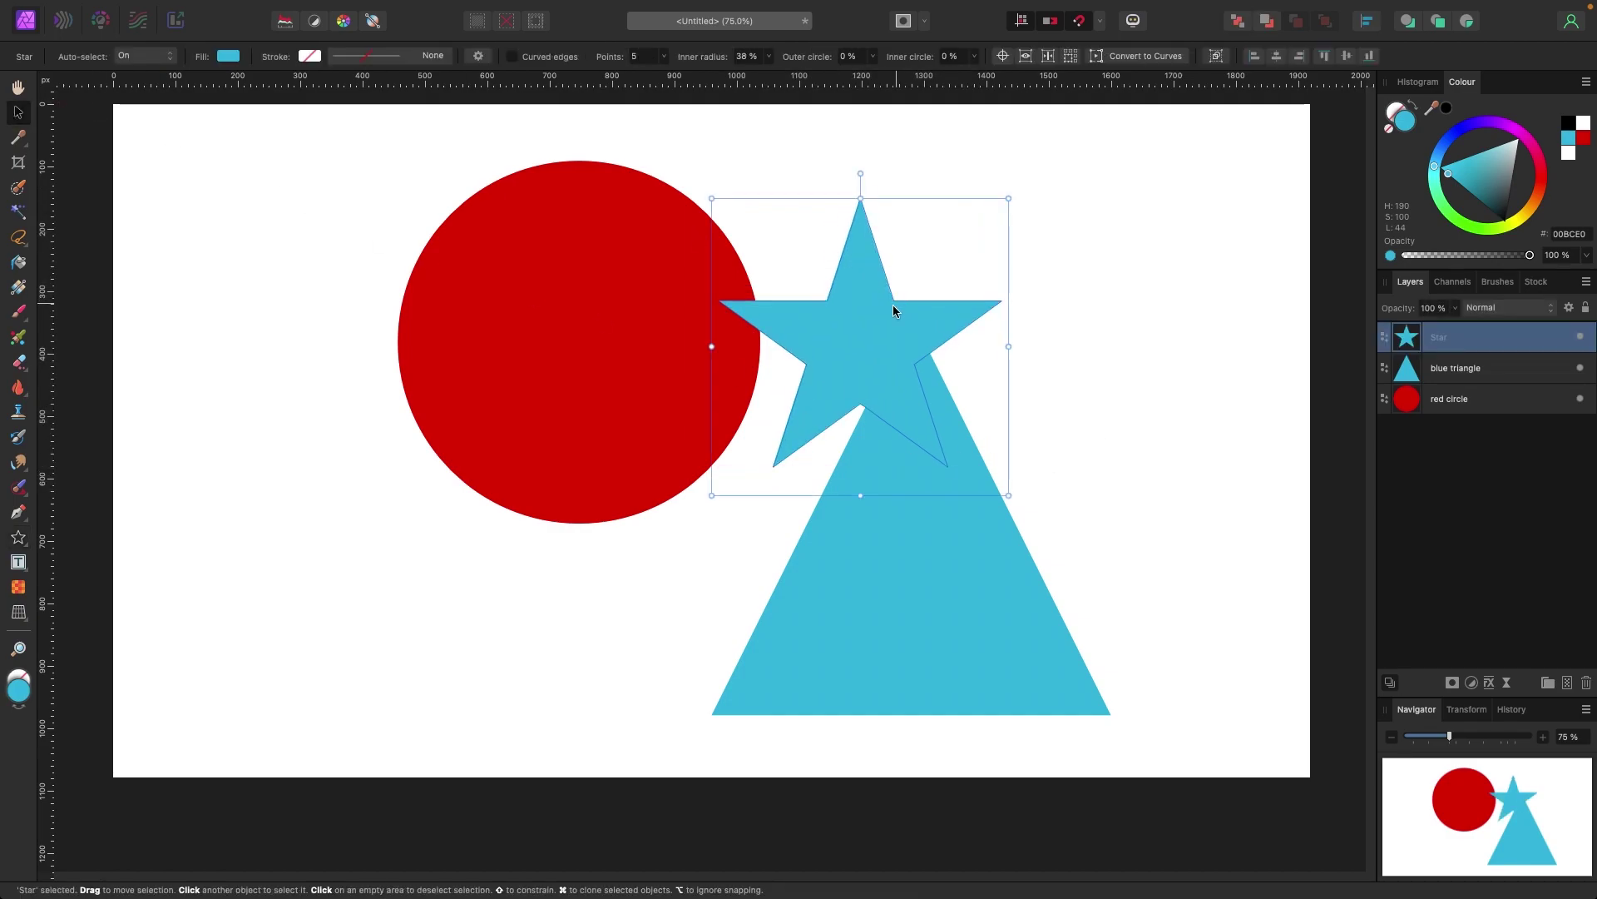
pyautogui.moveTo(894, 310); pyautogui.dragTo(335, 540)
pyautogui.click(1468, 230)
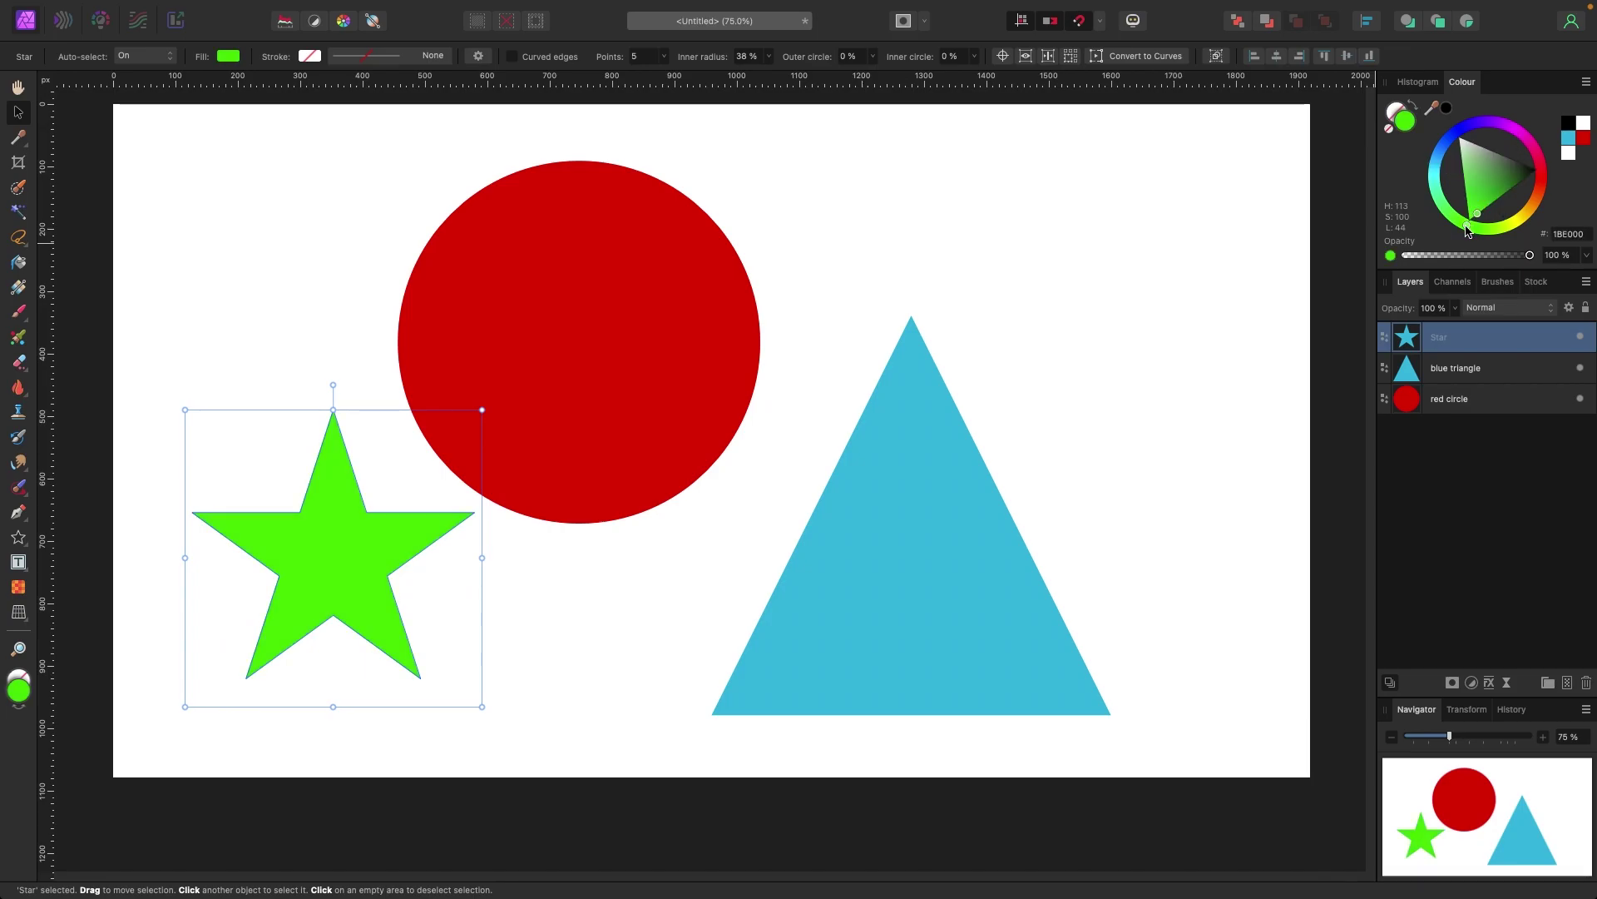
pyautogui.moveTo(1467, 230); pyautogui.dragTo(1448, 227)
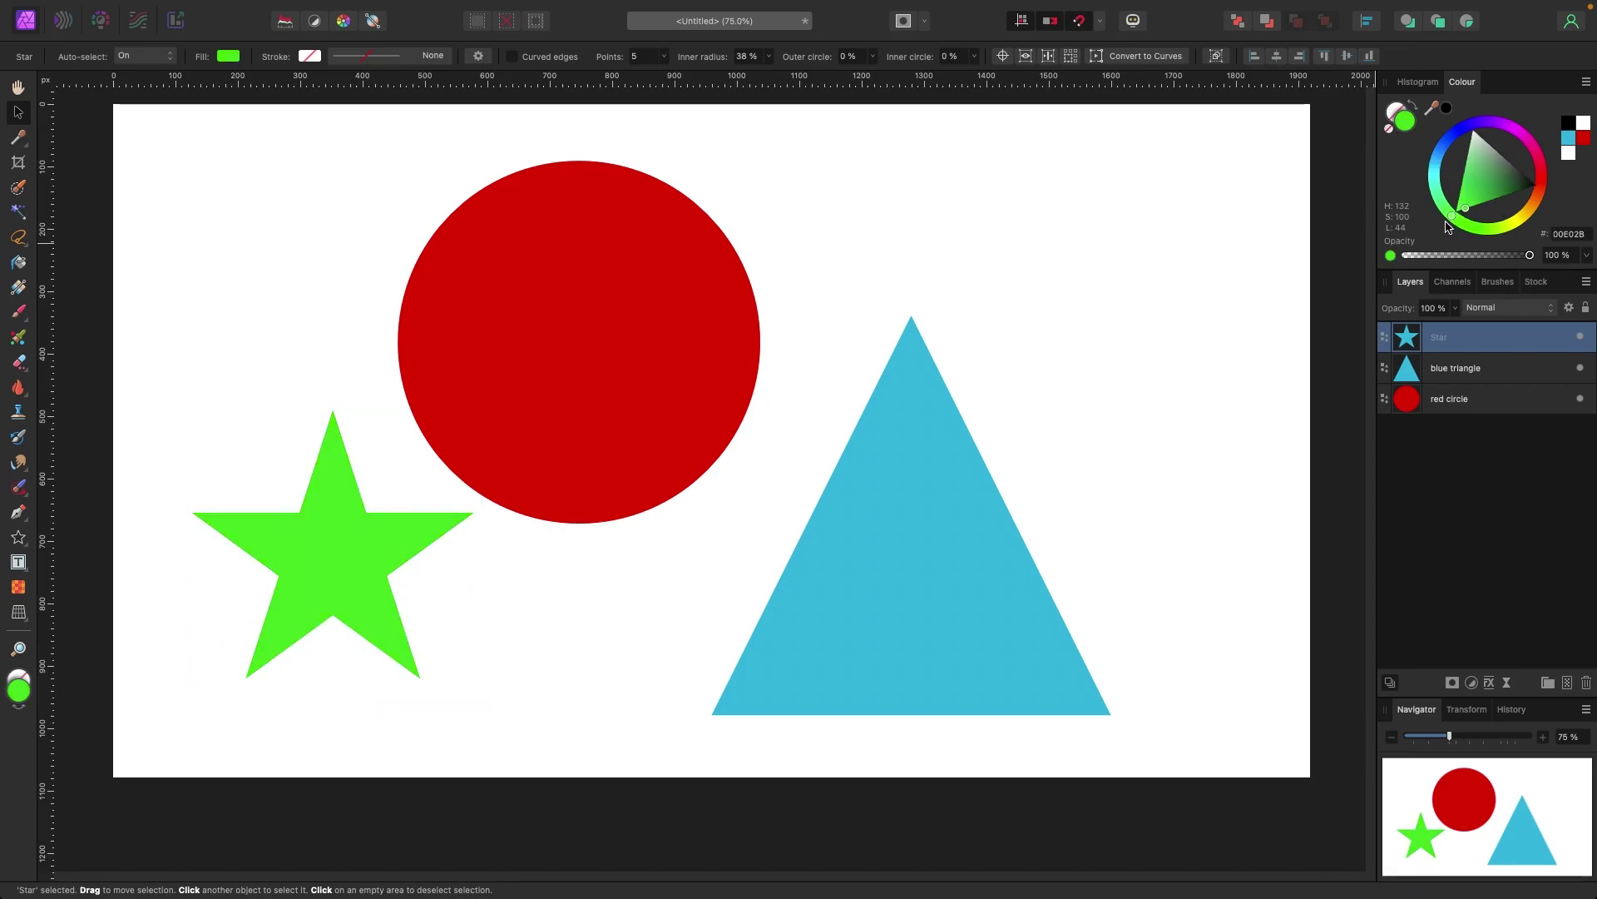
pyautogui.click(388, 319)
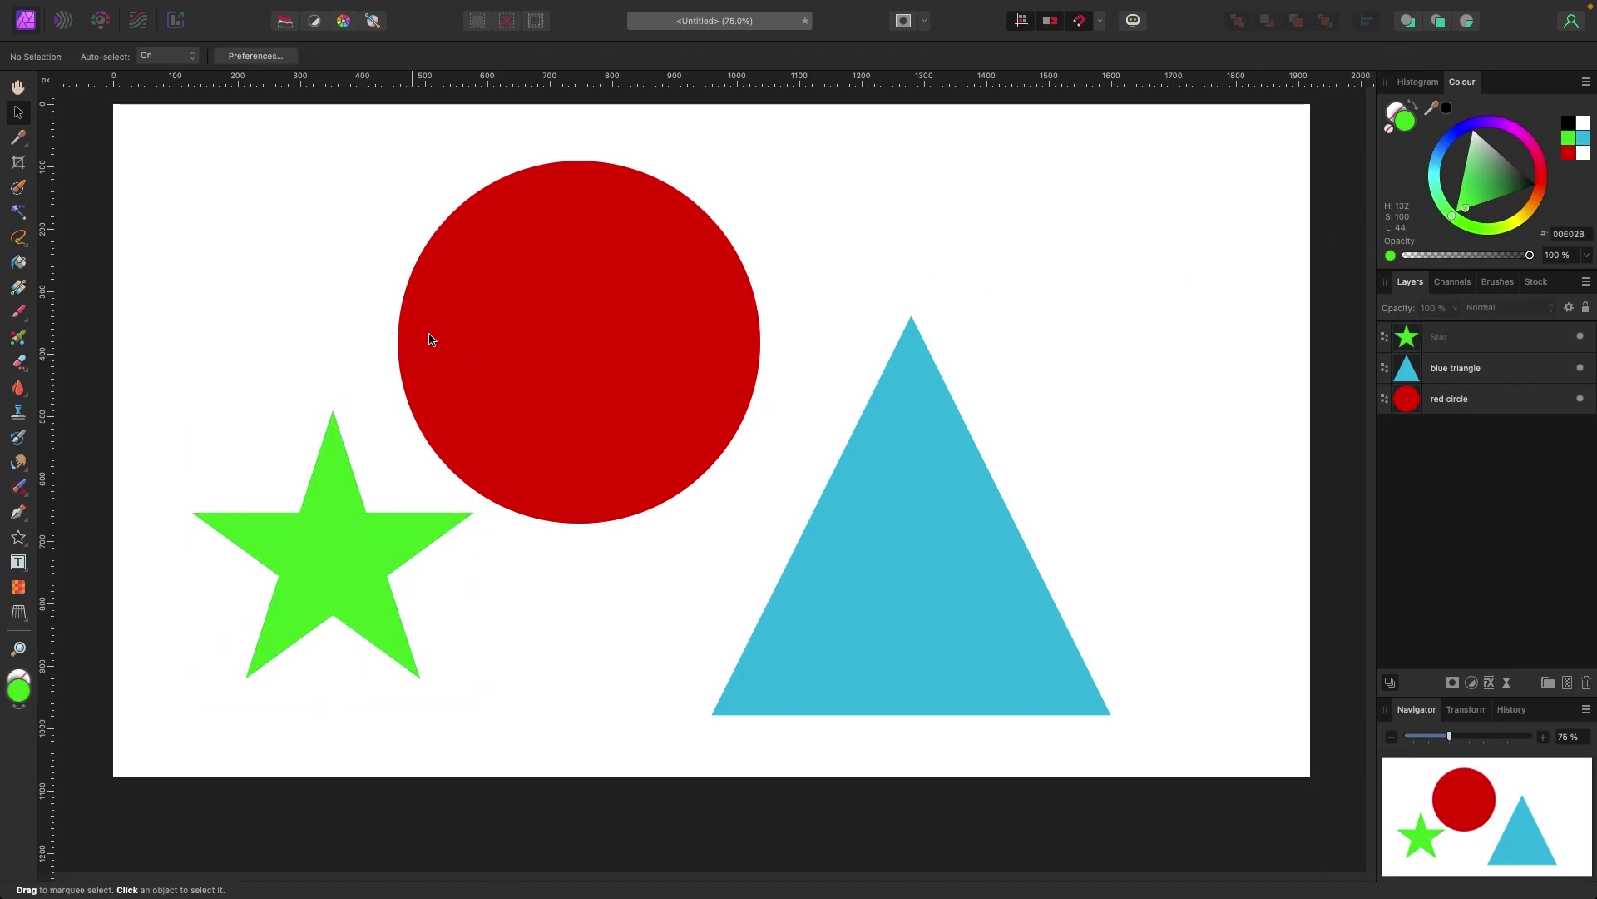
# Rename the Star layer to 'green star boy'
pyautogui.click(419, 542)
pyautogui.doubleClick(1464, 341)
pyautogui.write('green s')
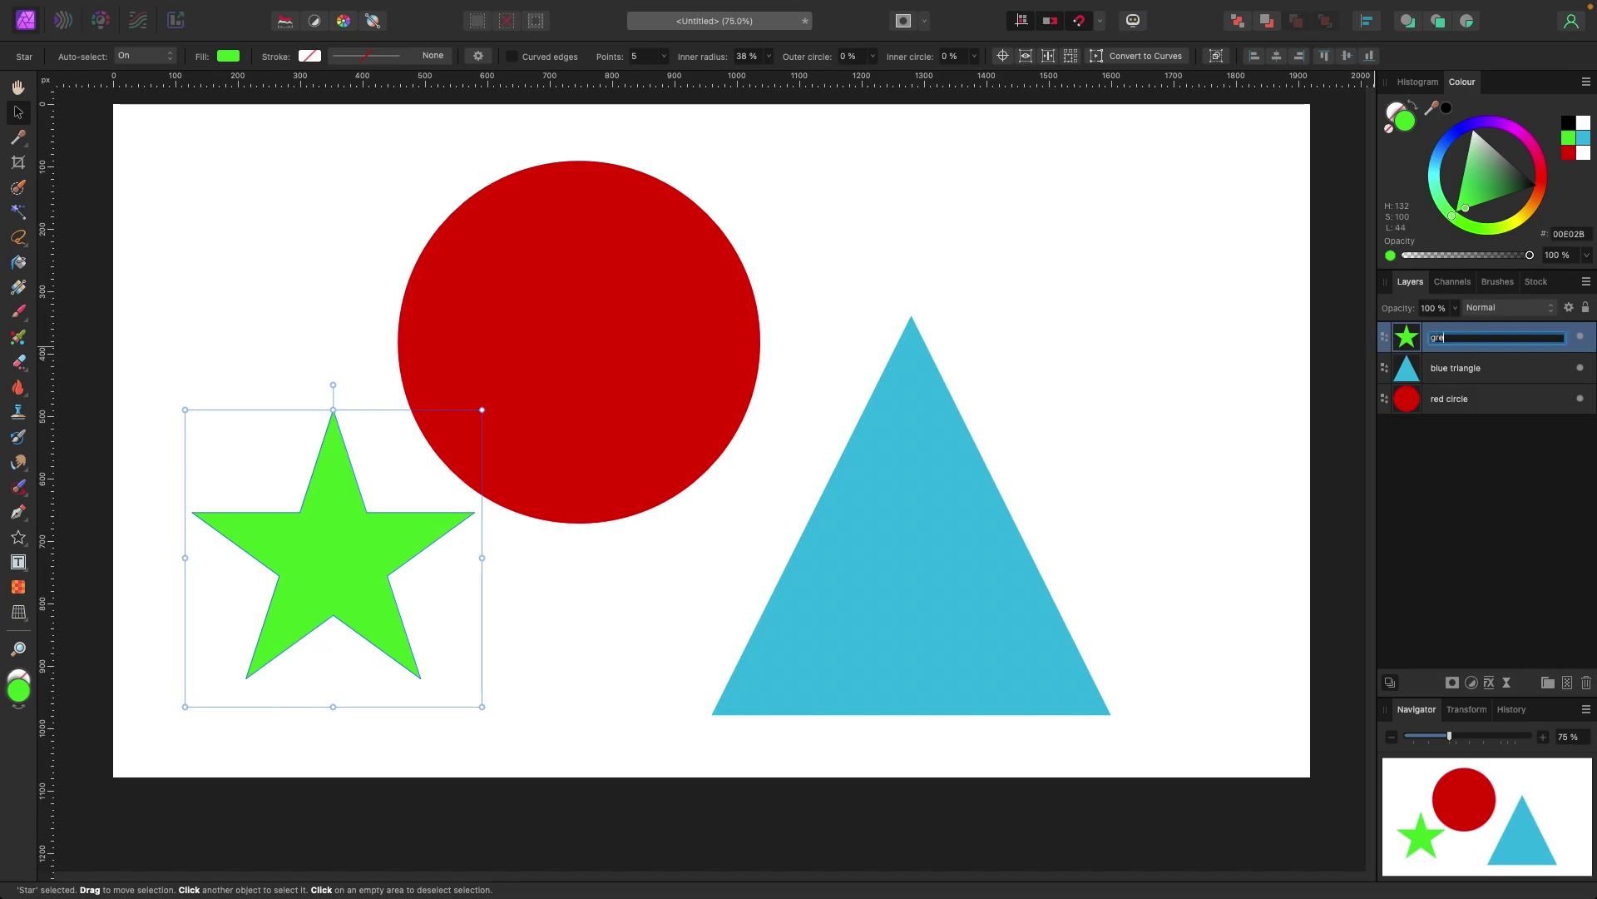
pyautogui.click(1211, 294)
# Nudge the green star down-left and the red circle slightly right
pyautogui.click(394, 511)
pyautogui.moveTo(395, 510); pyautogui.dragTo(382, 539)
pyautogui.click(609, 442)
pyautogui.moveTo(610, 442); pyautogui.dragTo(657, 427)
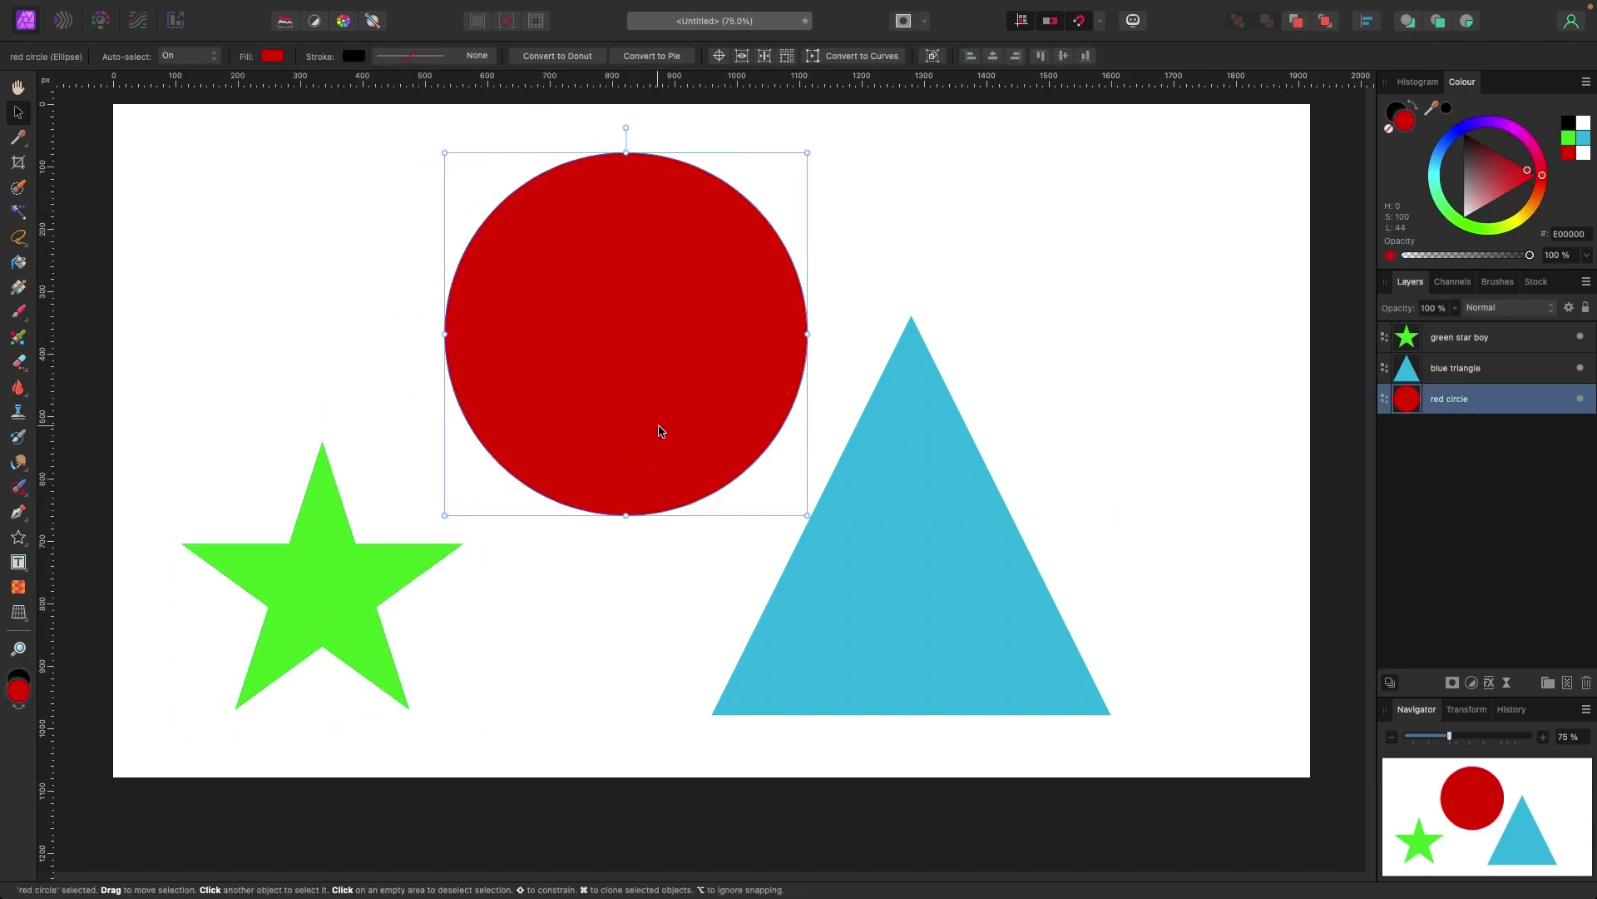
pyautogui.click(1502, 514)
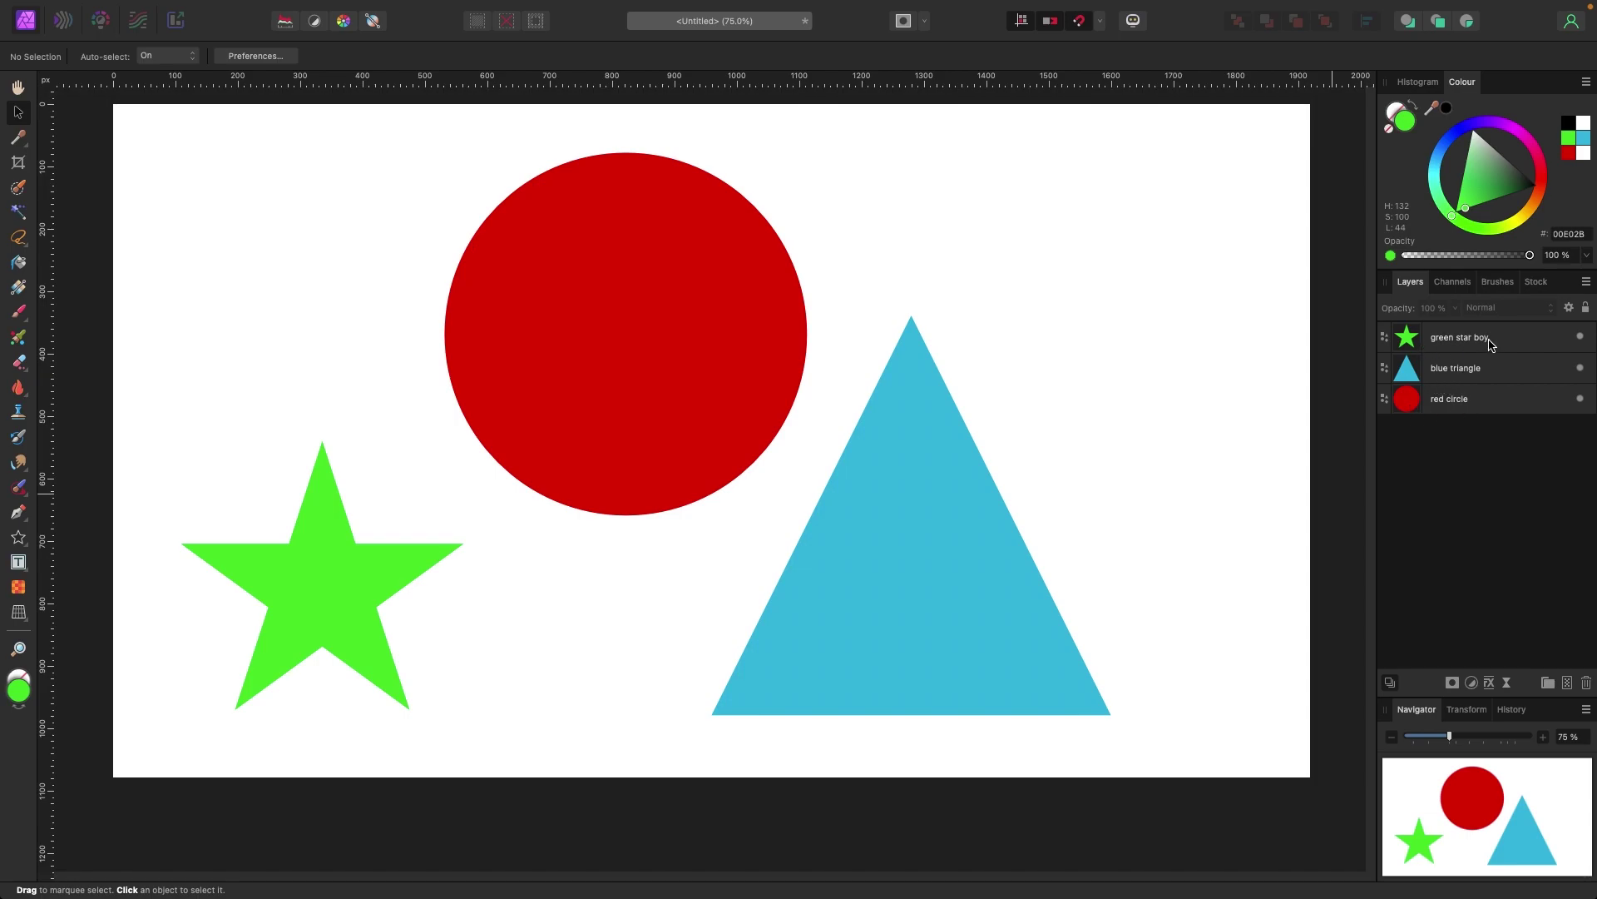
# Move the red circle and blue triangle together near the canvas centre, aligning the triangle over the circle
pyautogui.hscroll(-1, 933, 414)
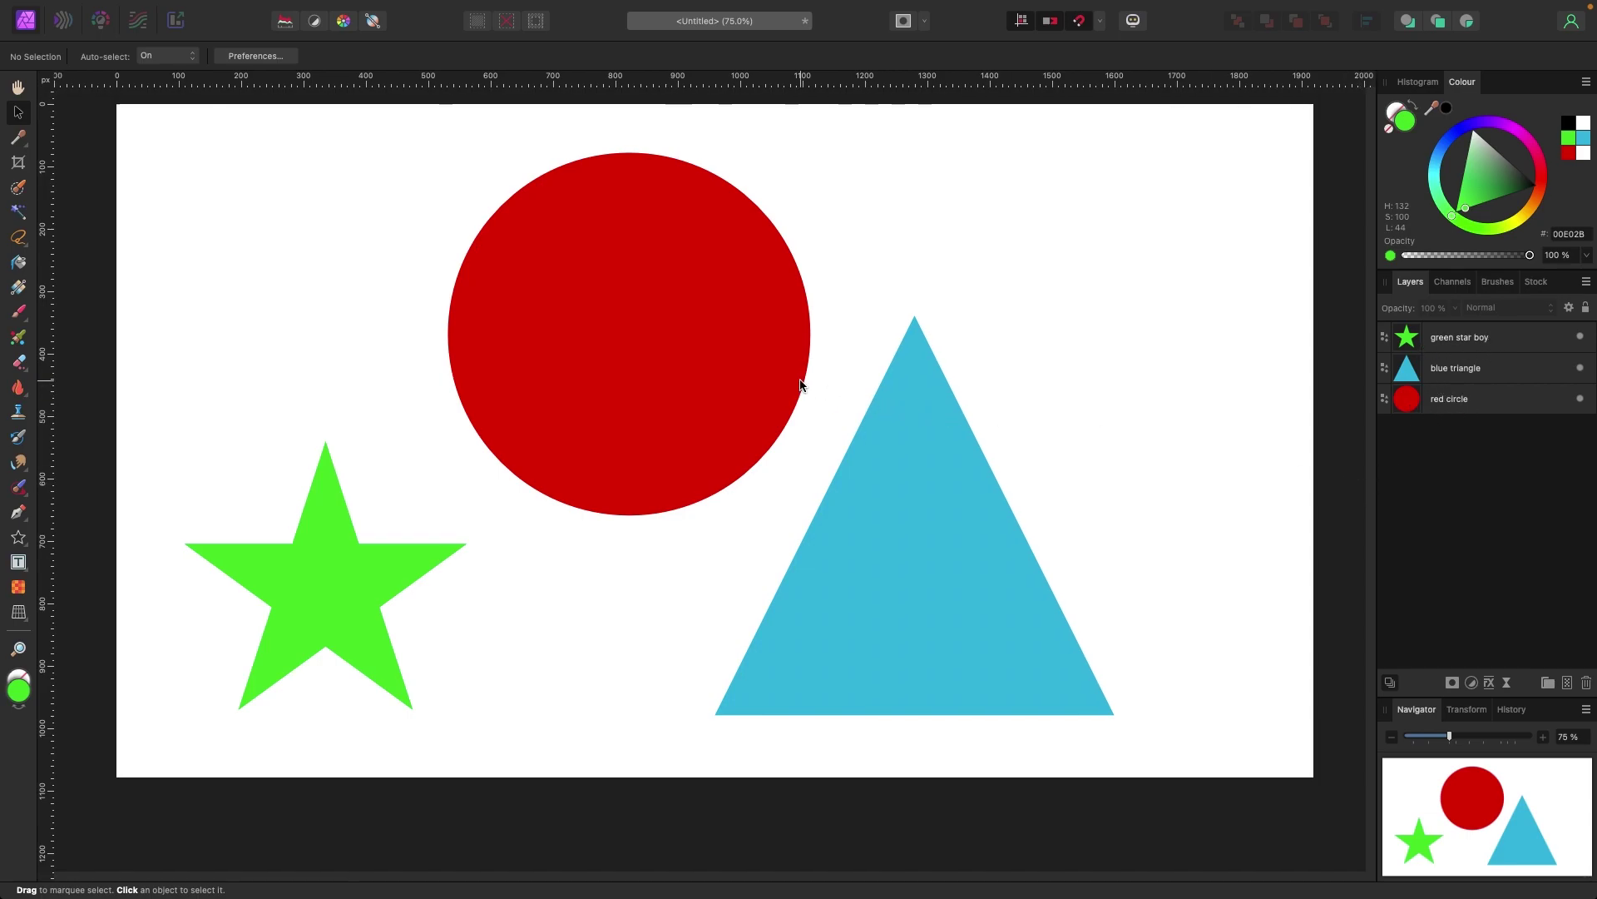
pyautogui.hscroll(1, 801, 384)
pyautogui.click(688, 360)
pyautogui.moveTo(684, 364); pyautogui.dragTo(769, 461)
pyautogui.click(952, 497)
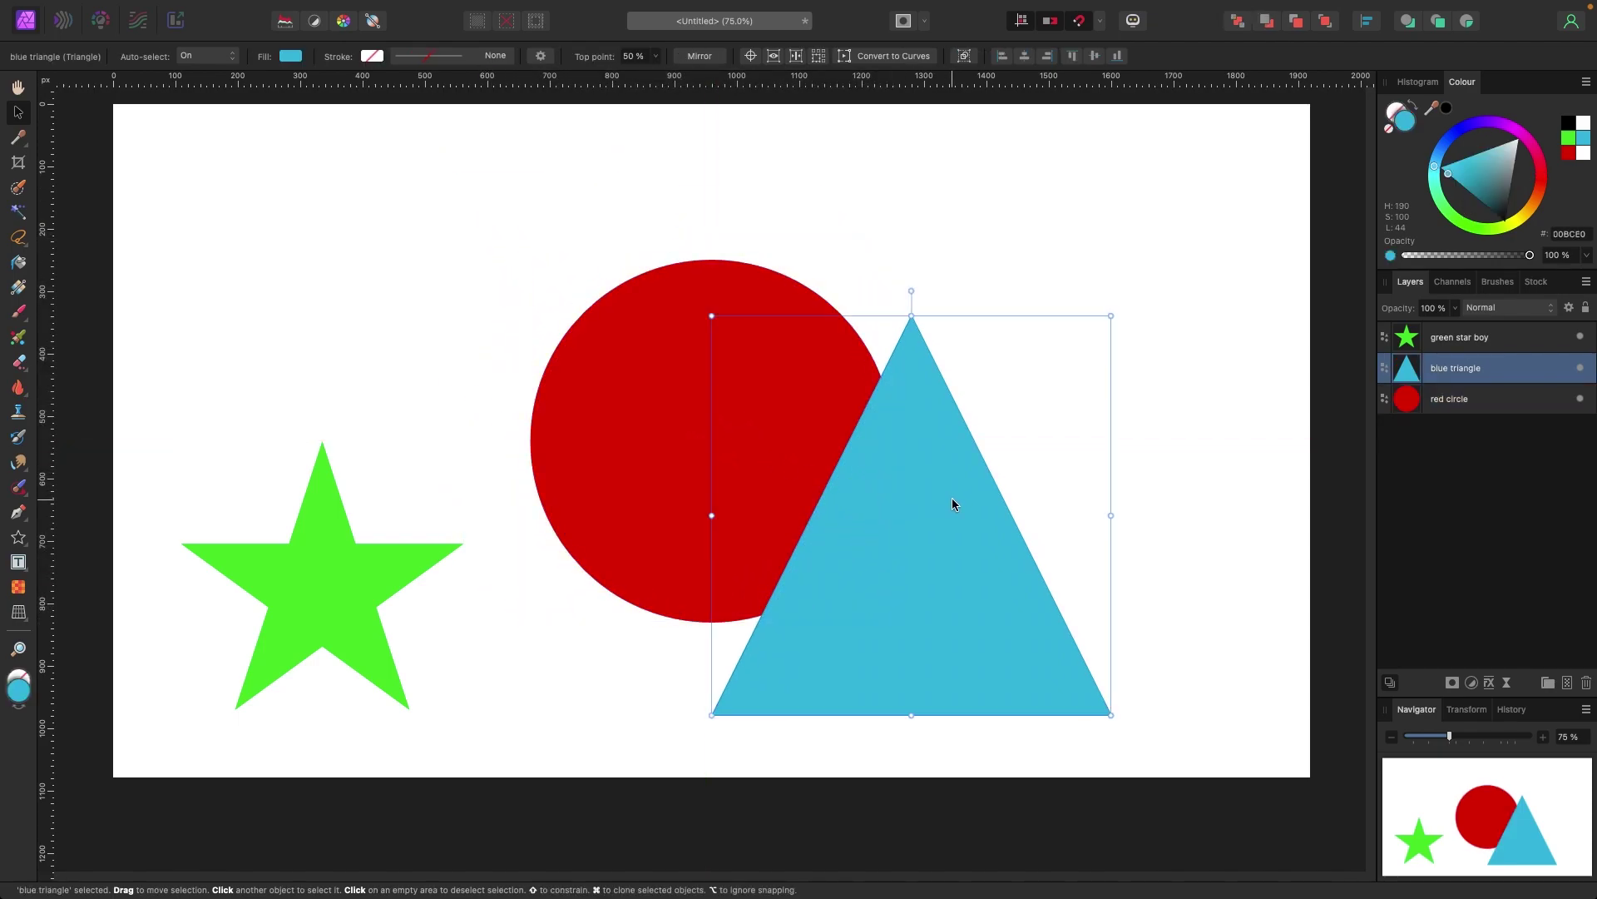
pyautogui.moveTo(930, 513); pyautogui.dragTo(845, 440)
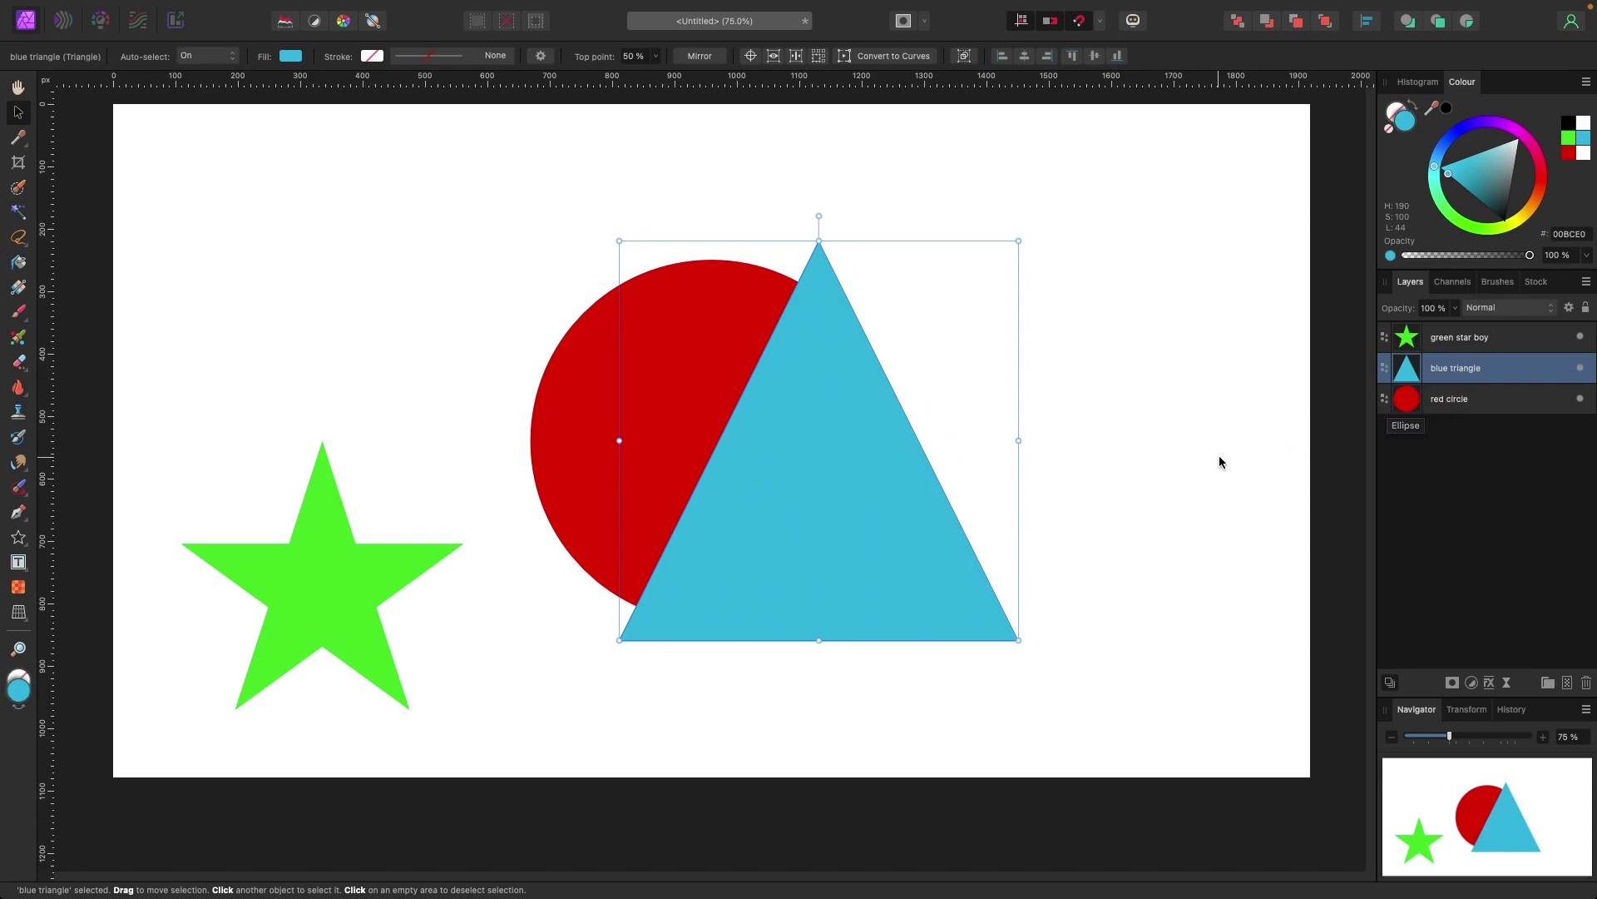
pyautogui.moveTo(865, 491); pyautogui.dragTo(834, 482)
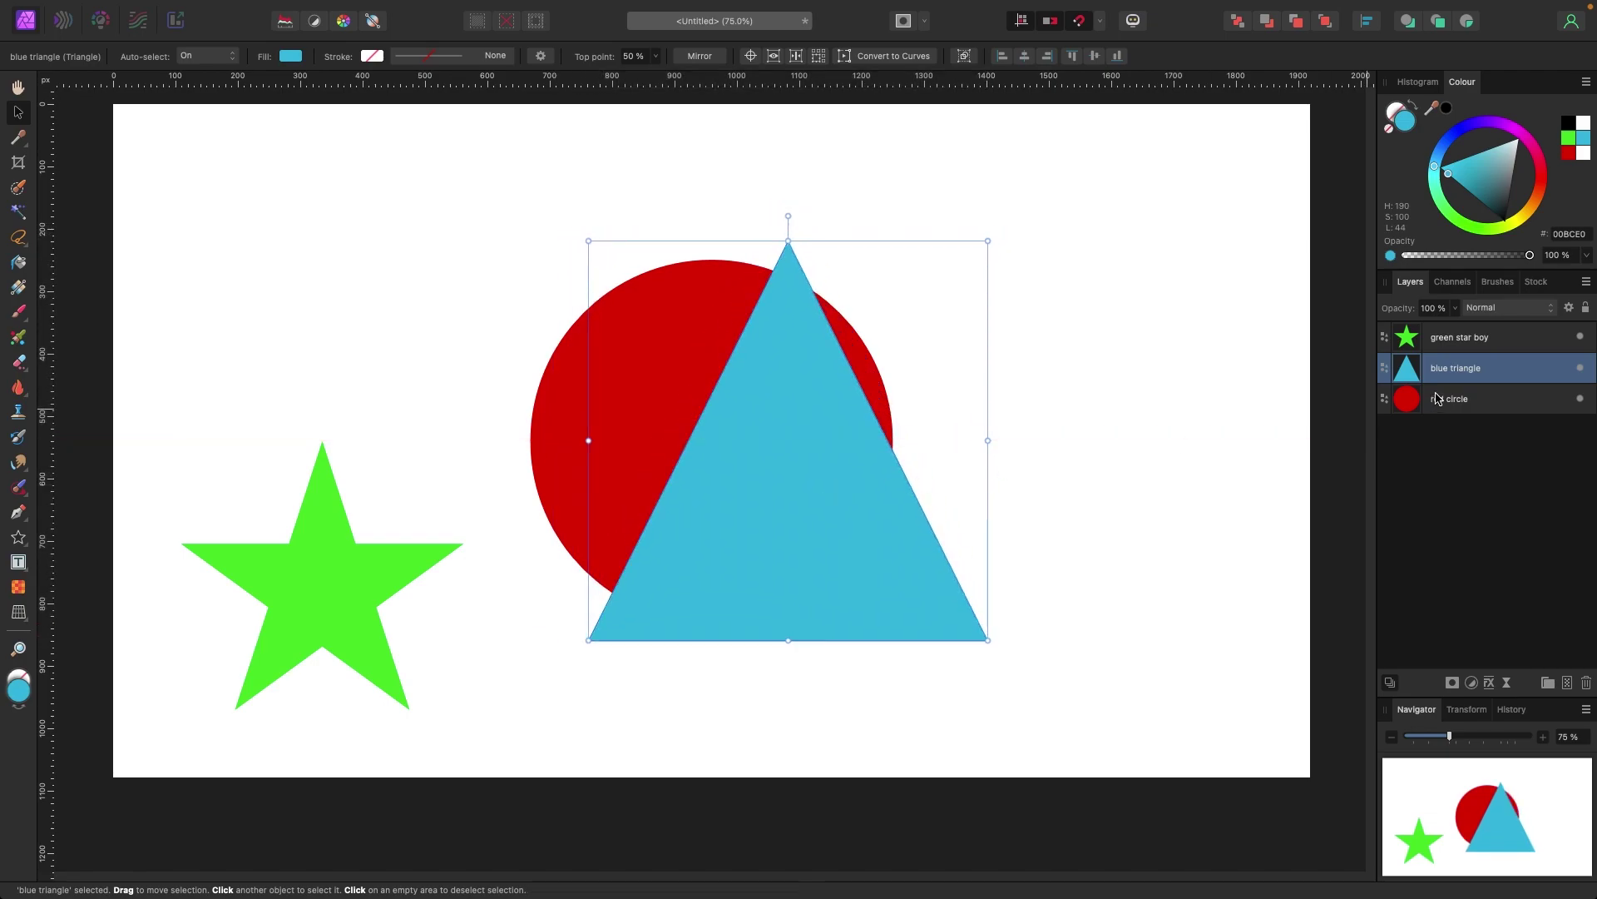
# Drag the green star onto the circle and triangle, enlarging it by its corner handle
pyautogui.click(344, 549)
pyautogui.moveTo(316, 576); pyautogui.dragTo(722, 402)
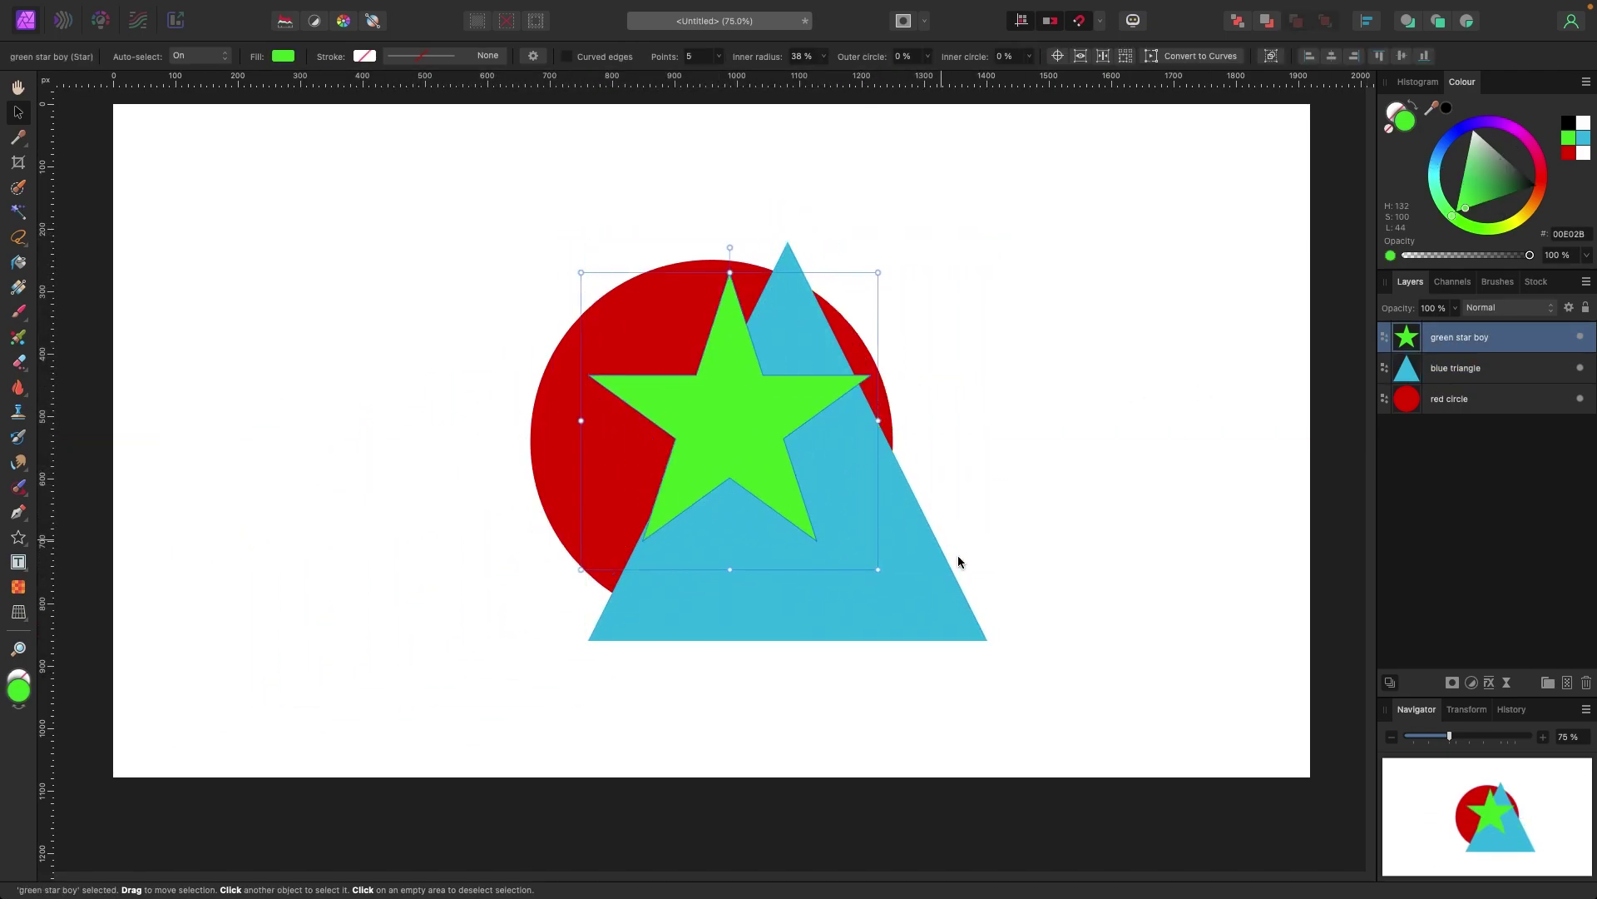
pyautogui.moveTo(873, 563); pyautogui.dragTo(998, 656)
pyautogui.moveTo(897, 526); pyautogui.dragTo(754, 515)
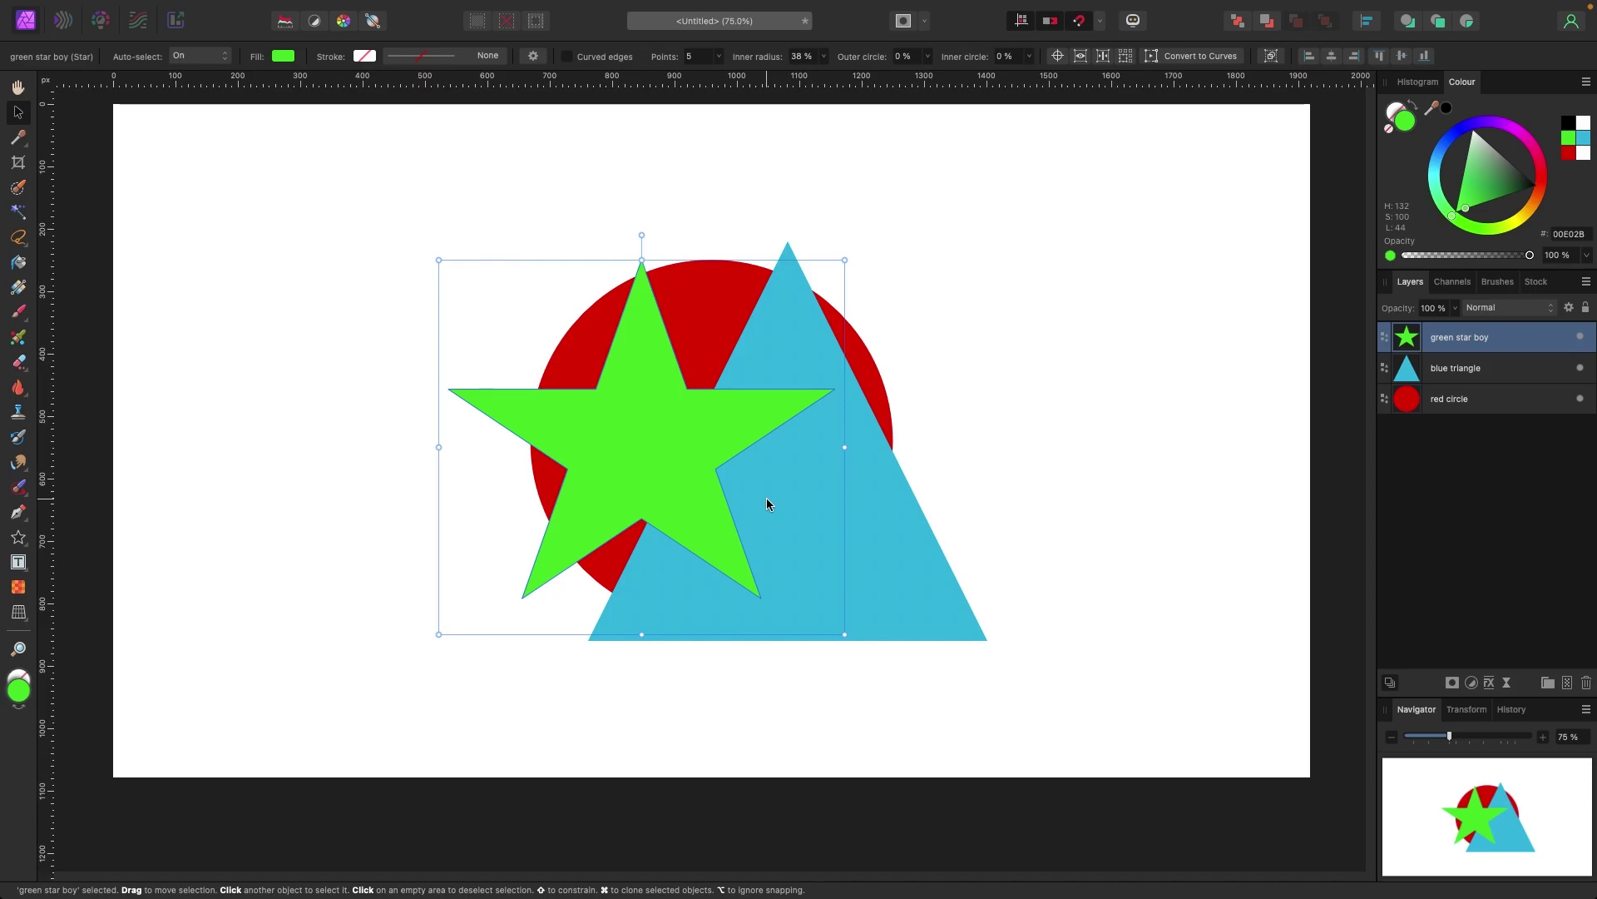
# Centre the green star over the triangle, enlarge it, and nudge it up and left
pyautogui.moveTo(675, 459)
pyautogui.mouseDown()
pyautogui.moveTo(791, 492)
pyautogui.moveTo(821, 450)
pyautogui.moveTo(797, 472)
pyautogui.moveTo(701, 465)
pyautogui.mouseUp()
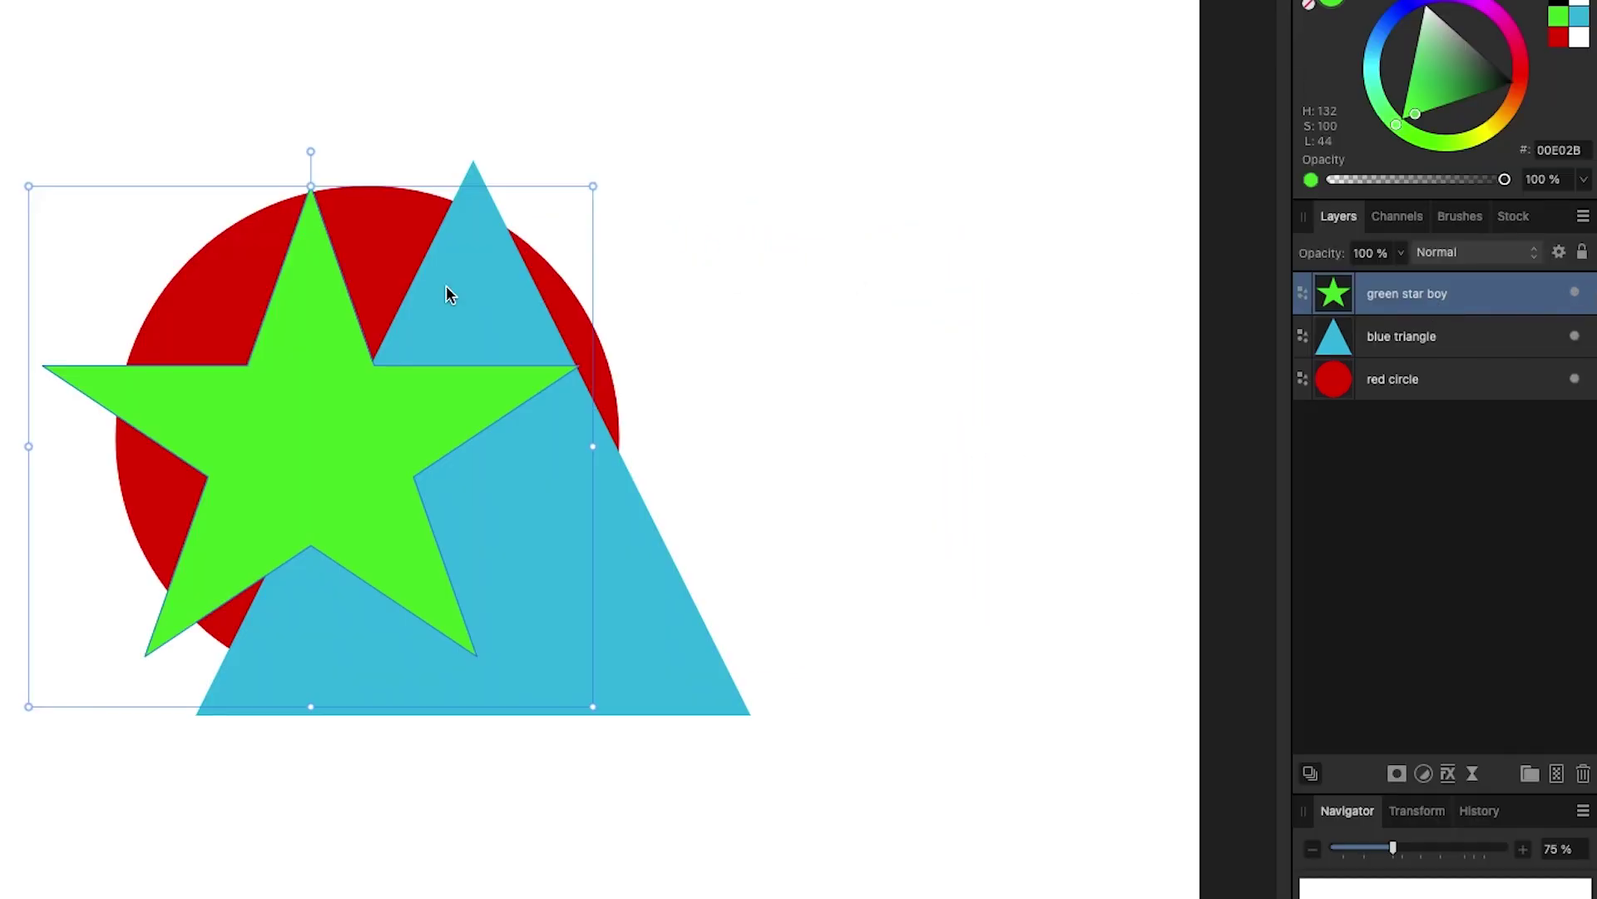
pyautogui.moveTo(300, 392)
pyautogui.mouseDown()
pyautogui.moveTo(260, 393)
pyautogui.moveTo(289, 393)
pyautogui.mouseUp()
pyautogui.moveTo(560, 721); pyautogui.dragTo(812, 846)
pyautogui.moveTo(574, 665); pyautogui.dragTo(555, 596)
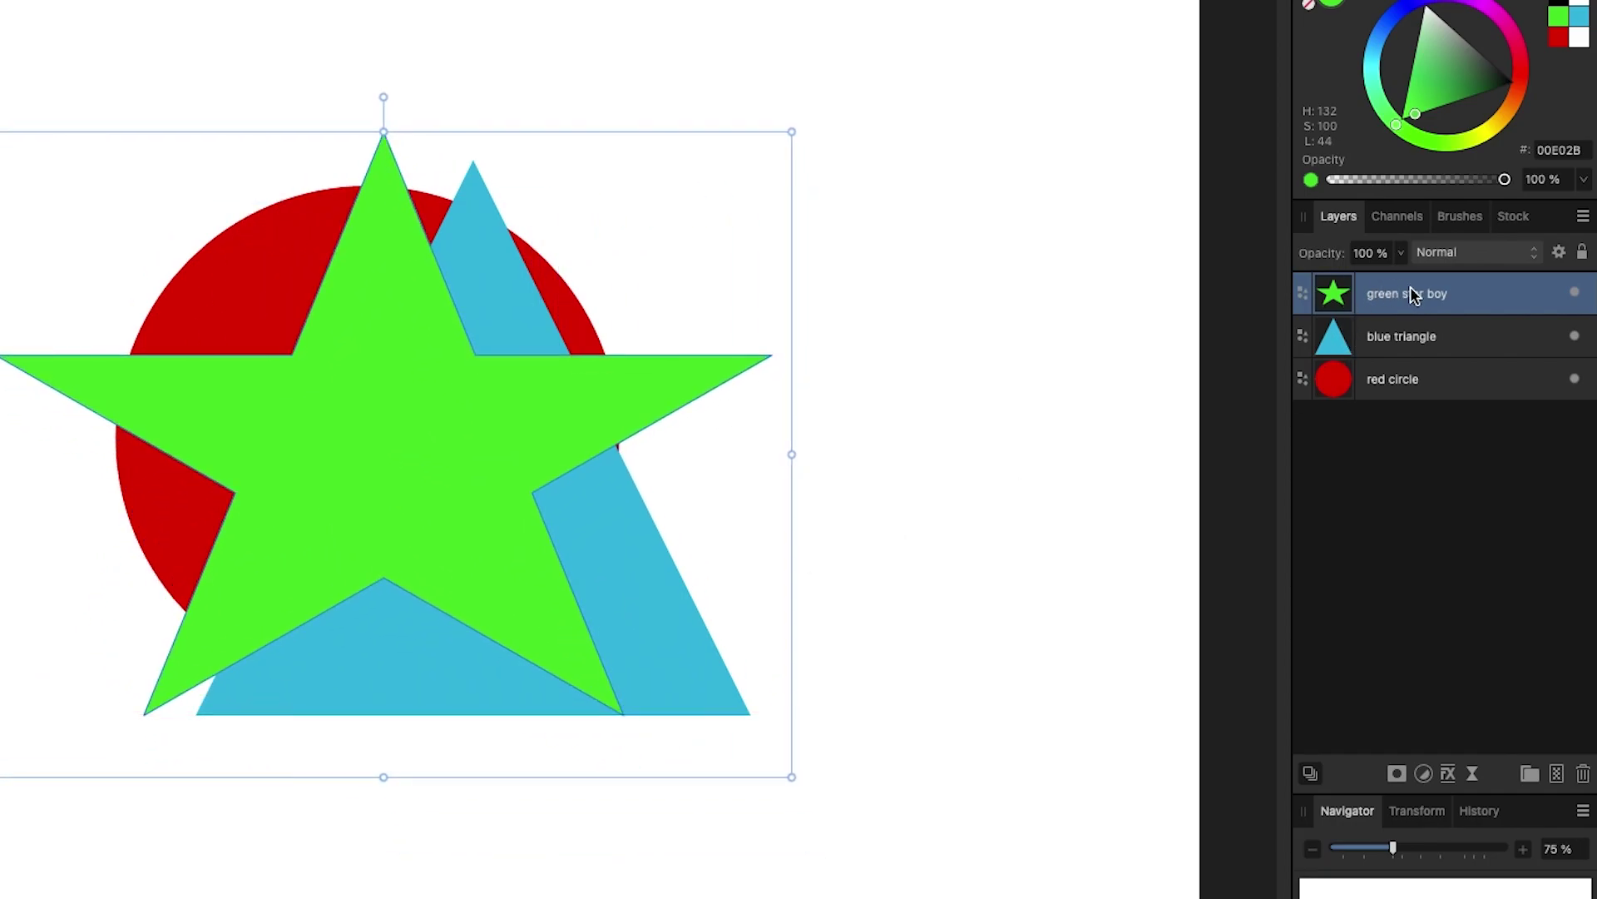
# Restack layers with green star at bottom and red circle on top, shifting the star left
pyautogui.moveTo(1413, 295); pyautogui.dragTo(1415, 396)
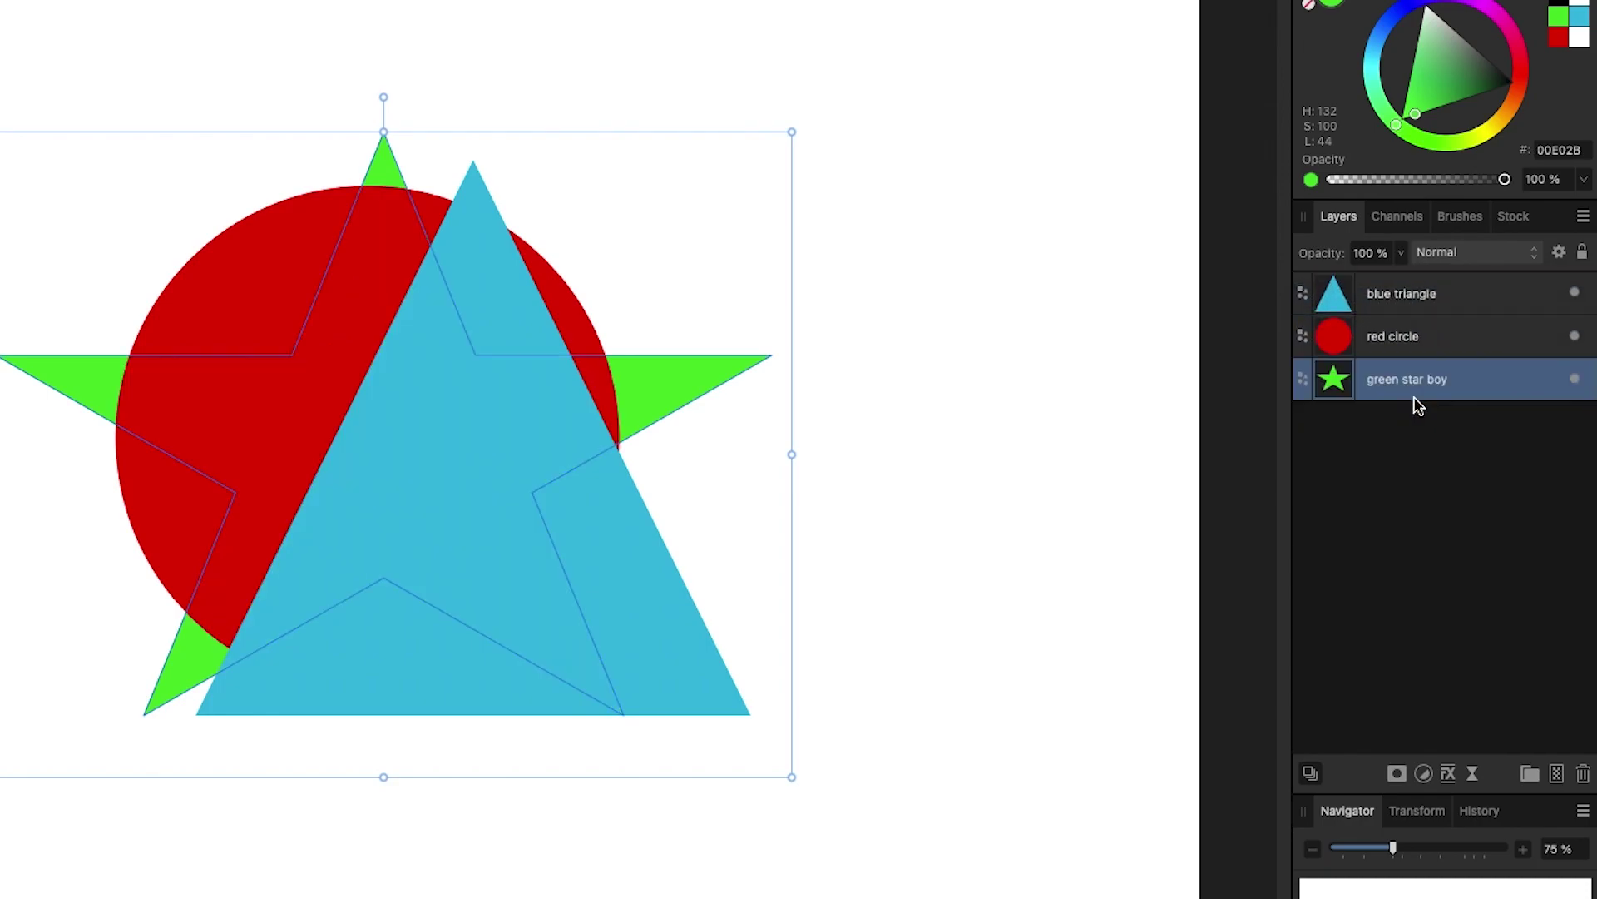
pyautogui.moveTo(741, 453); pyautogui.dragTo(653, 429)
pyautogui.moveTo(1396, 339); pyautogui.dragTo(1342, 275)
pyautogui.click(1303, 302)
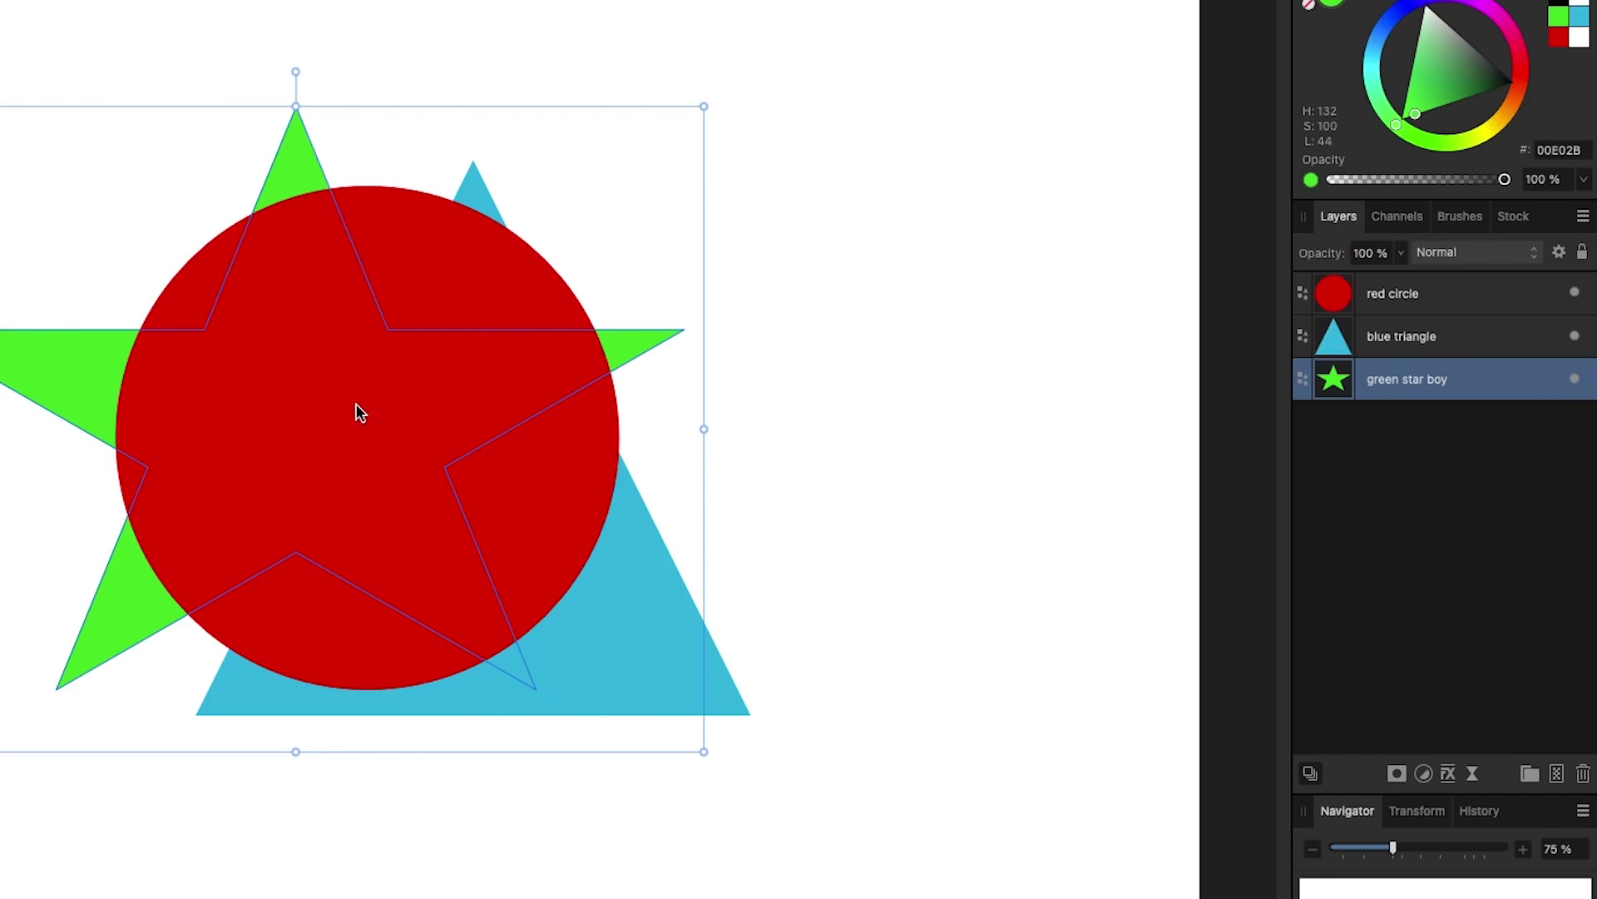
pyautogui.moveTo(357, 414); pyautogui.dragTo(239, 456)
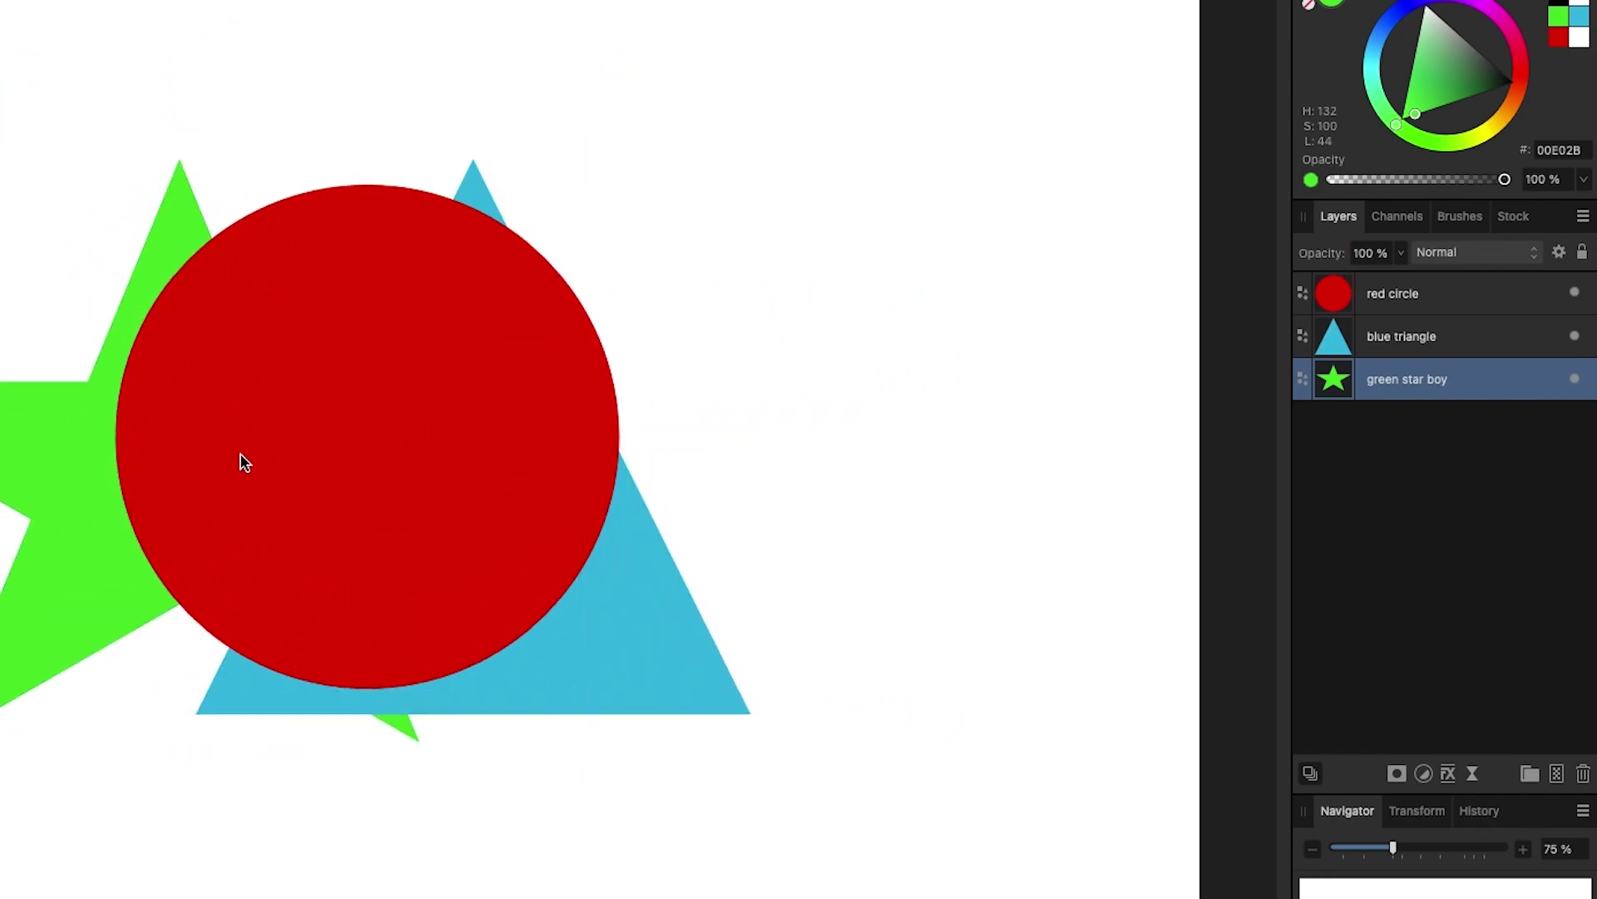
# Spread the shapes in a row: green star at left, blue triangle at right
pyautogui.click(628, 561)
pyautogui.moveTo(627, 561); pyautogui.dragTo(930, 546)
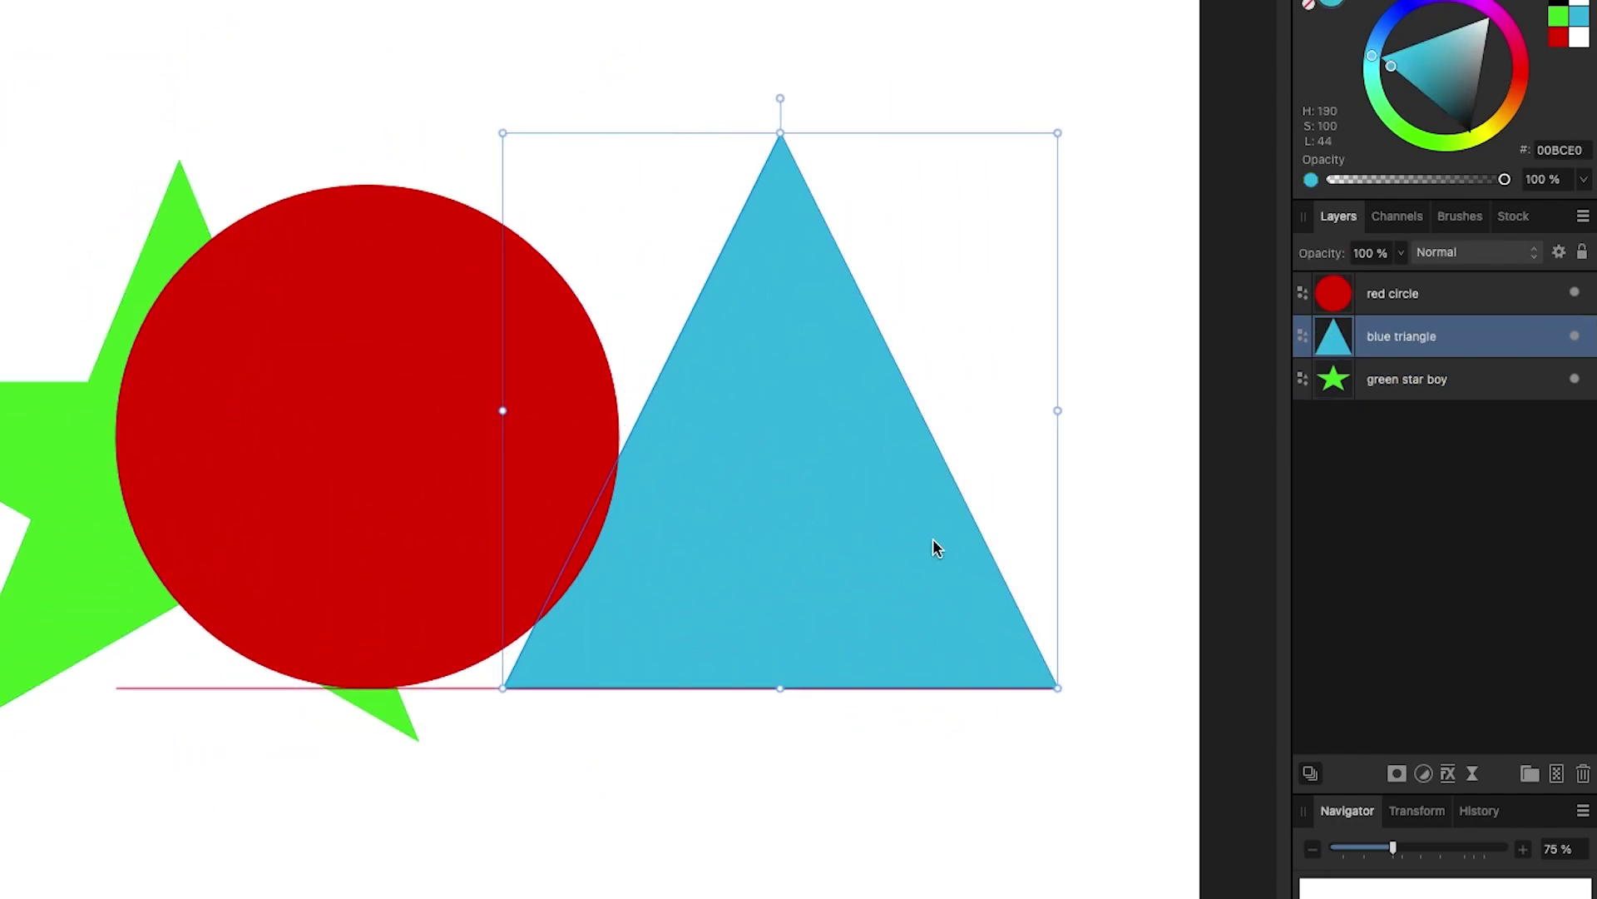
pyautogui.click(28, 508)
pyautogui.moveTo(56, 514); pyautogui.dragTo(0, 460)
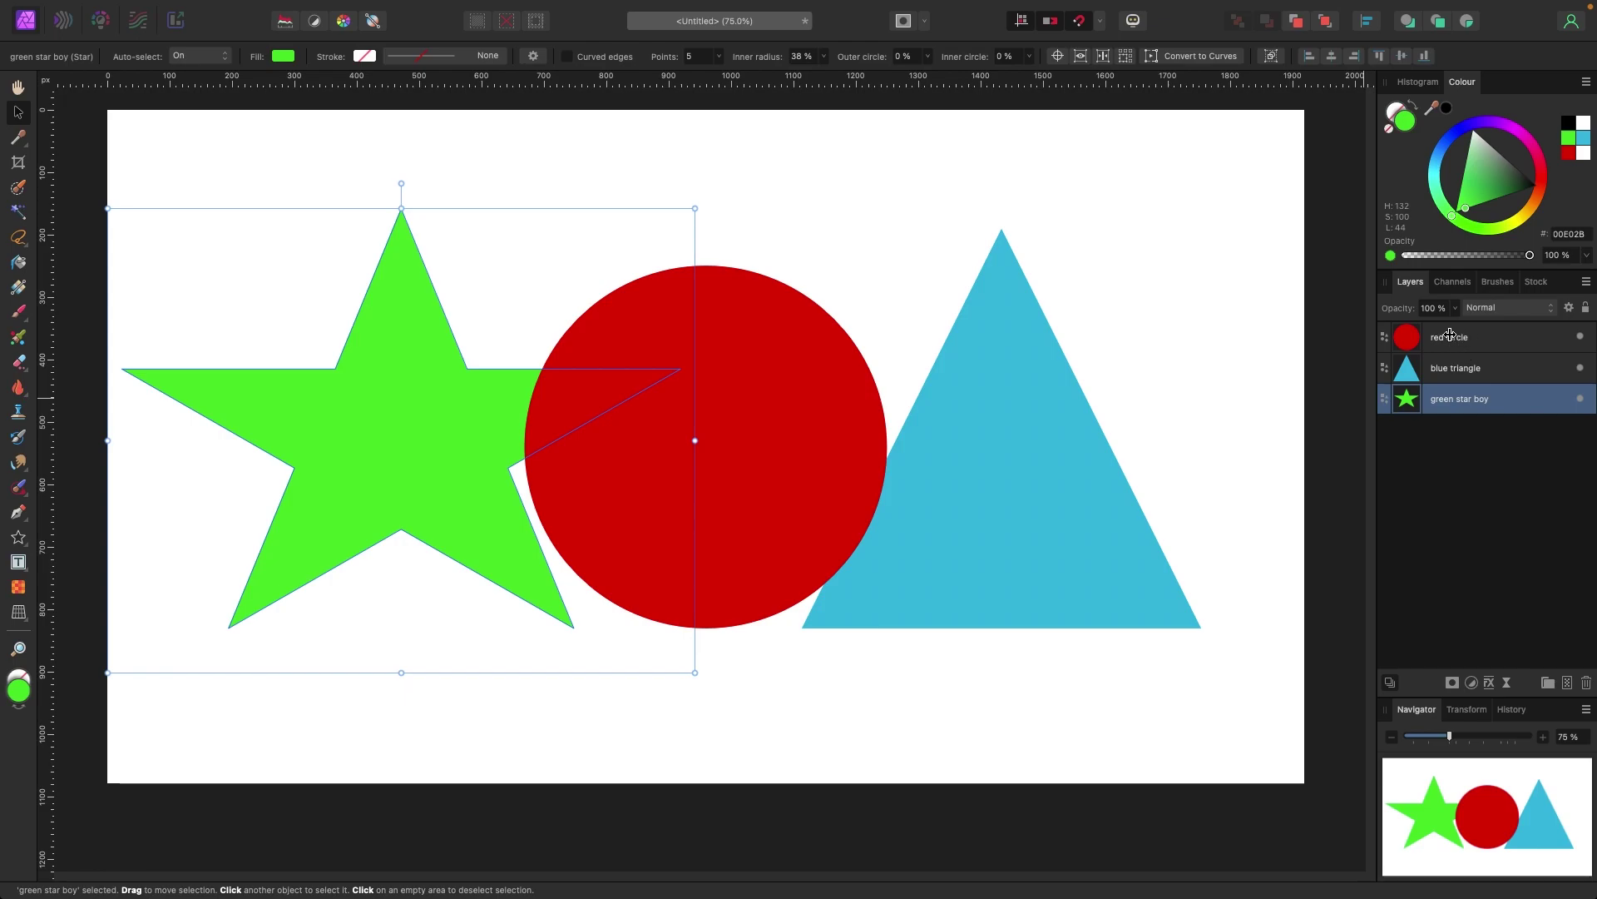
pyautogui.moveTo(620, 437); pyautogui.dragTo(689, 447)
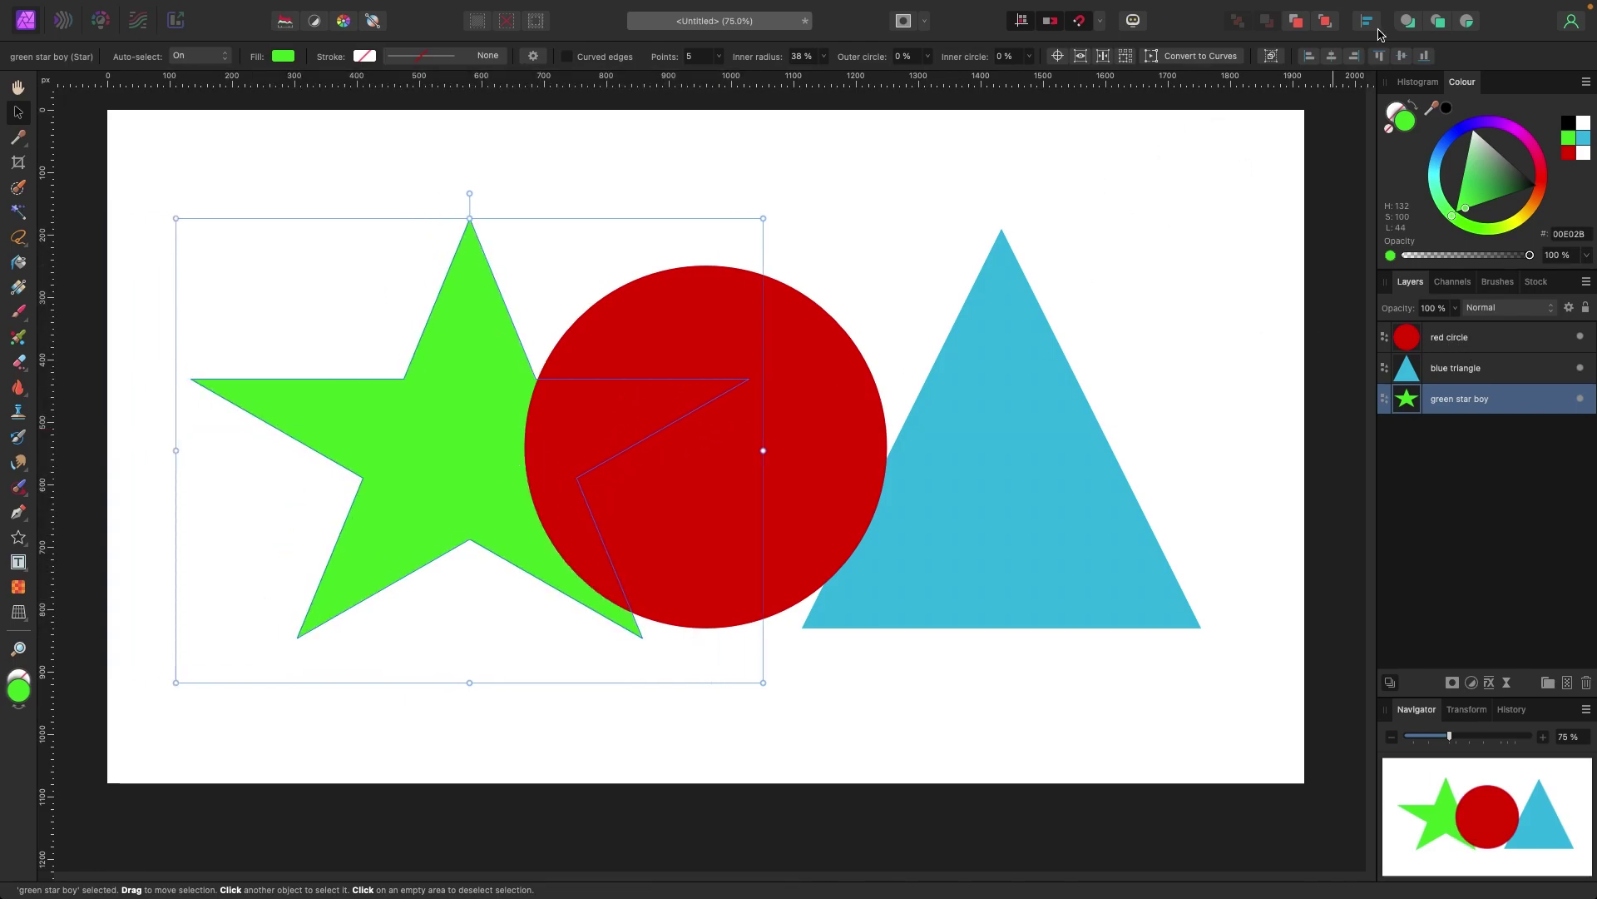
pyautogui.moveTo(1041, 320); pyautogui.dragTo(1058, 316)
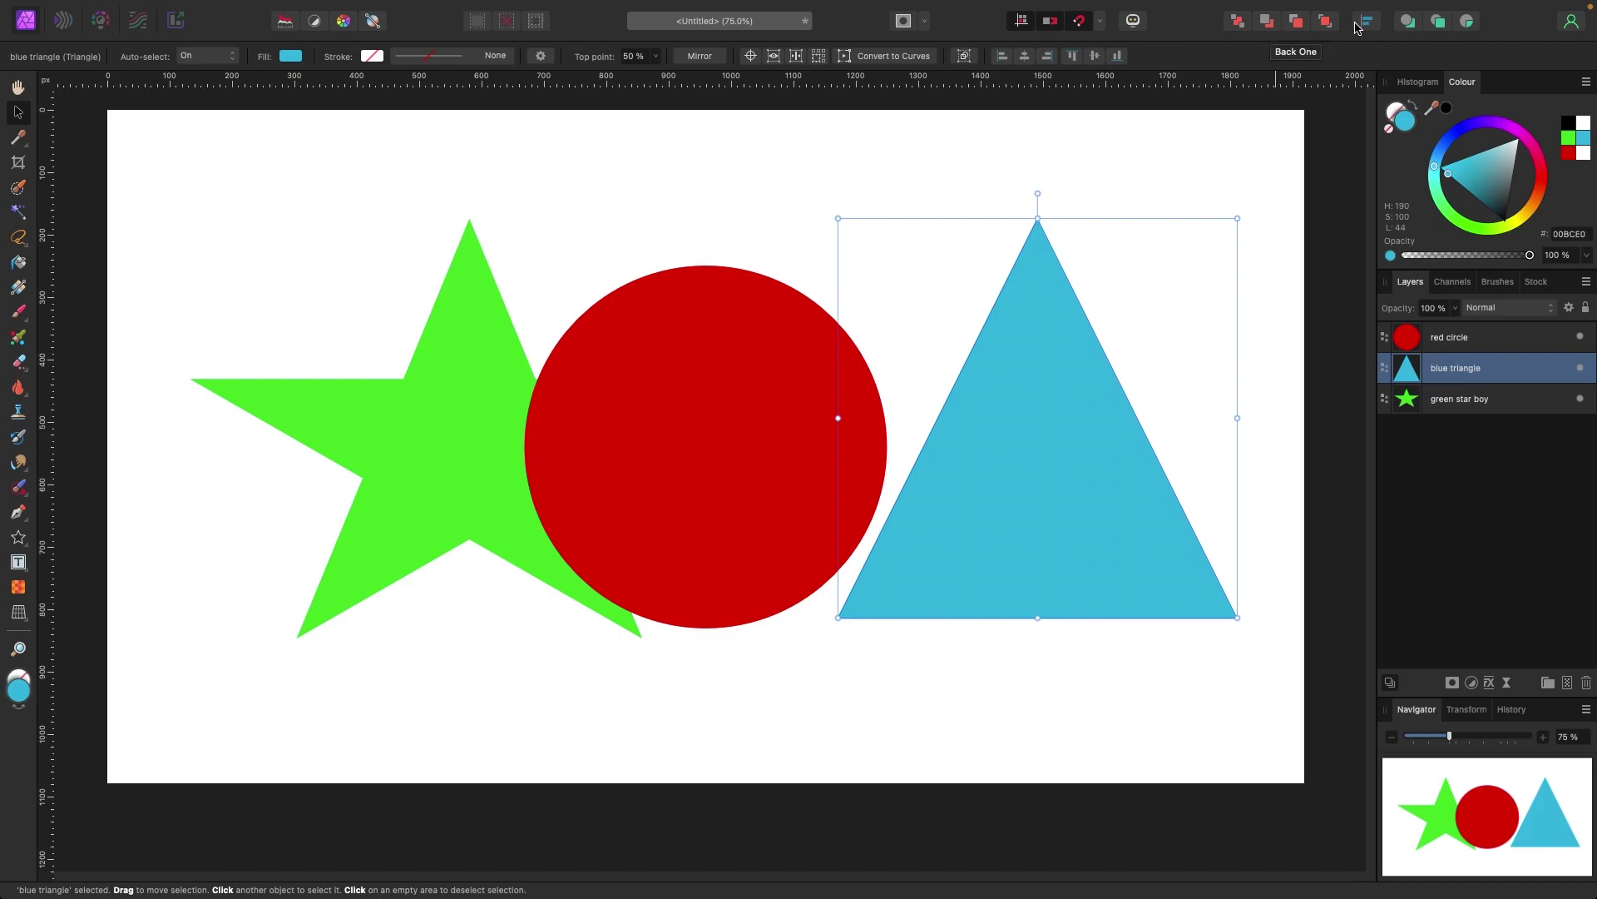
# Move the triangle one layer forward and back, then shift it left toward the circle
pyautogui.click(1298, 27)
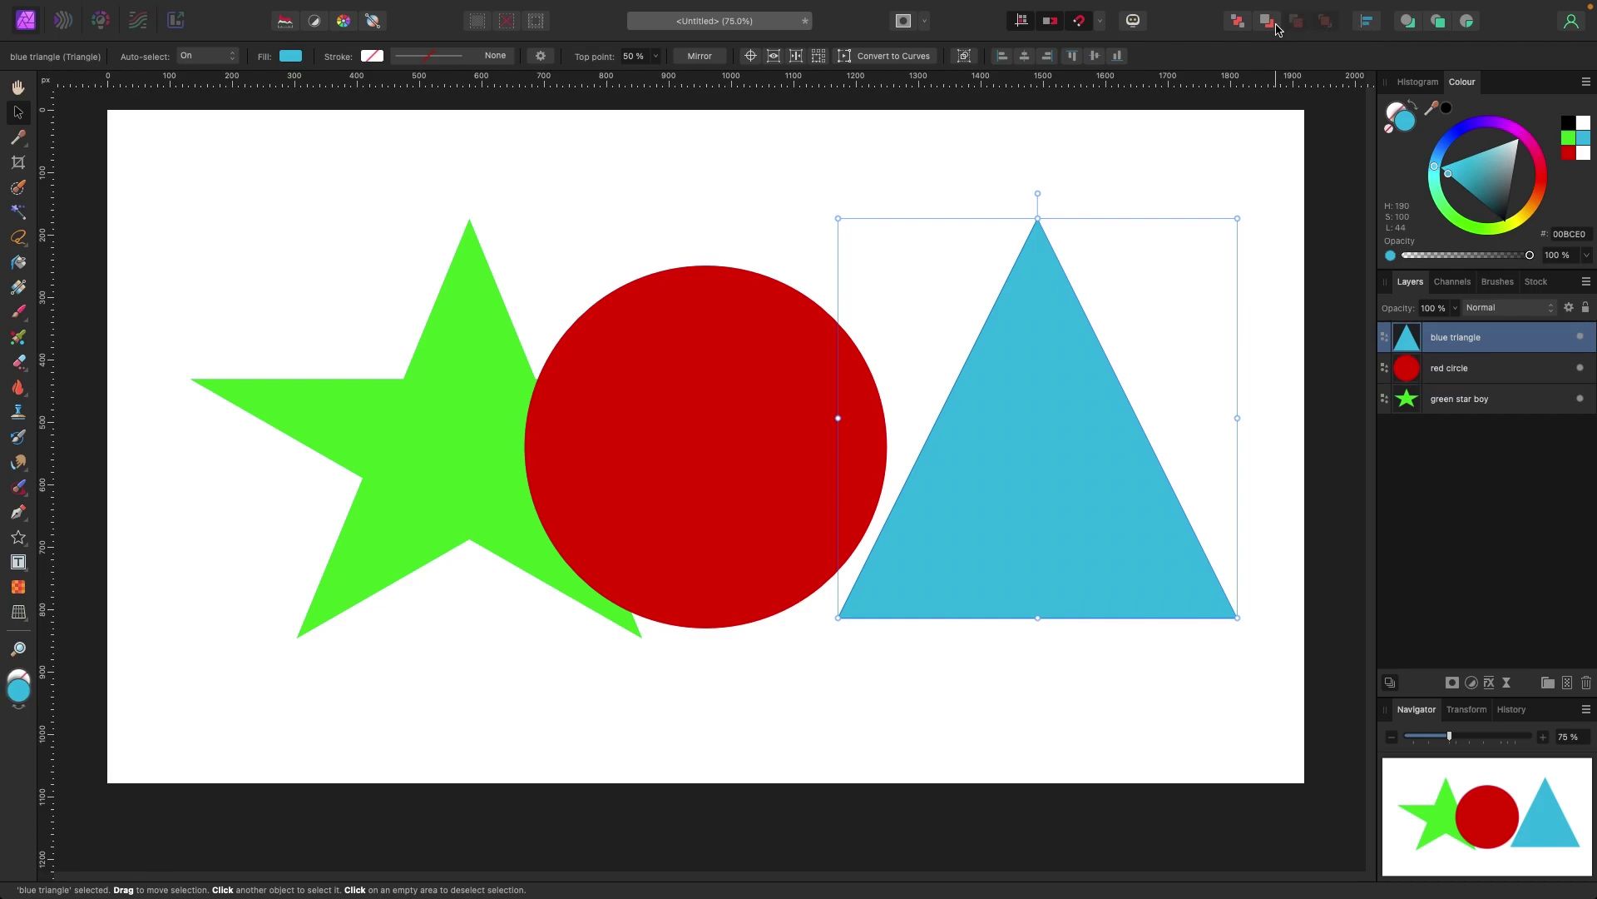
pyautogui.click(1269, 28)
pyautogui.click(1296, 25)
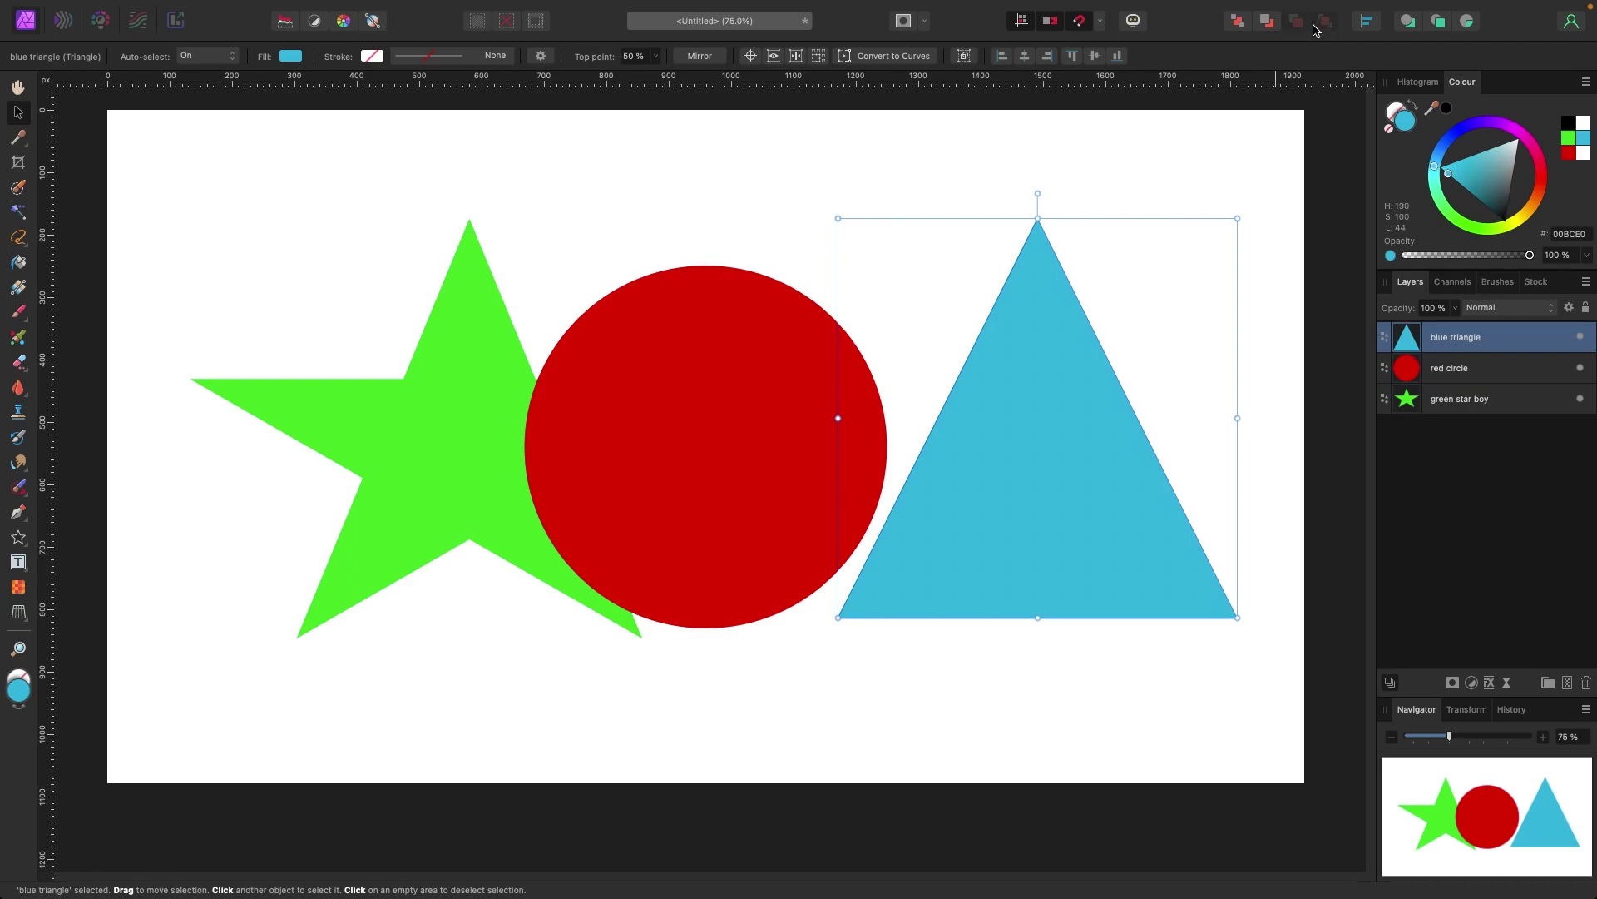
pyautogui.click(1270, 28)
pyautogui.moveTo(1075, 379); pyautogui.dragTo(958, 380)
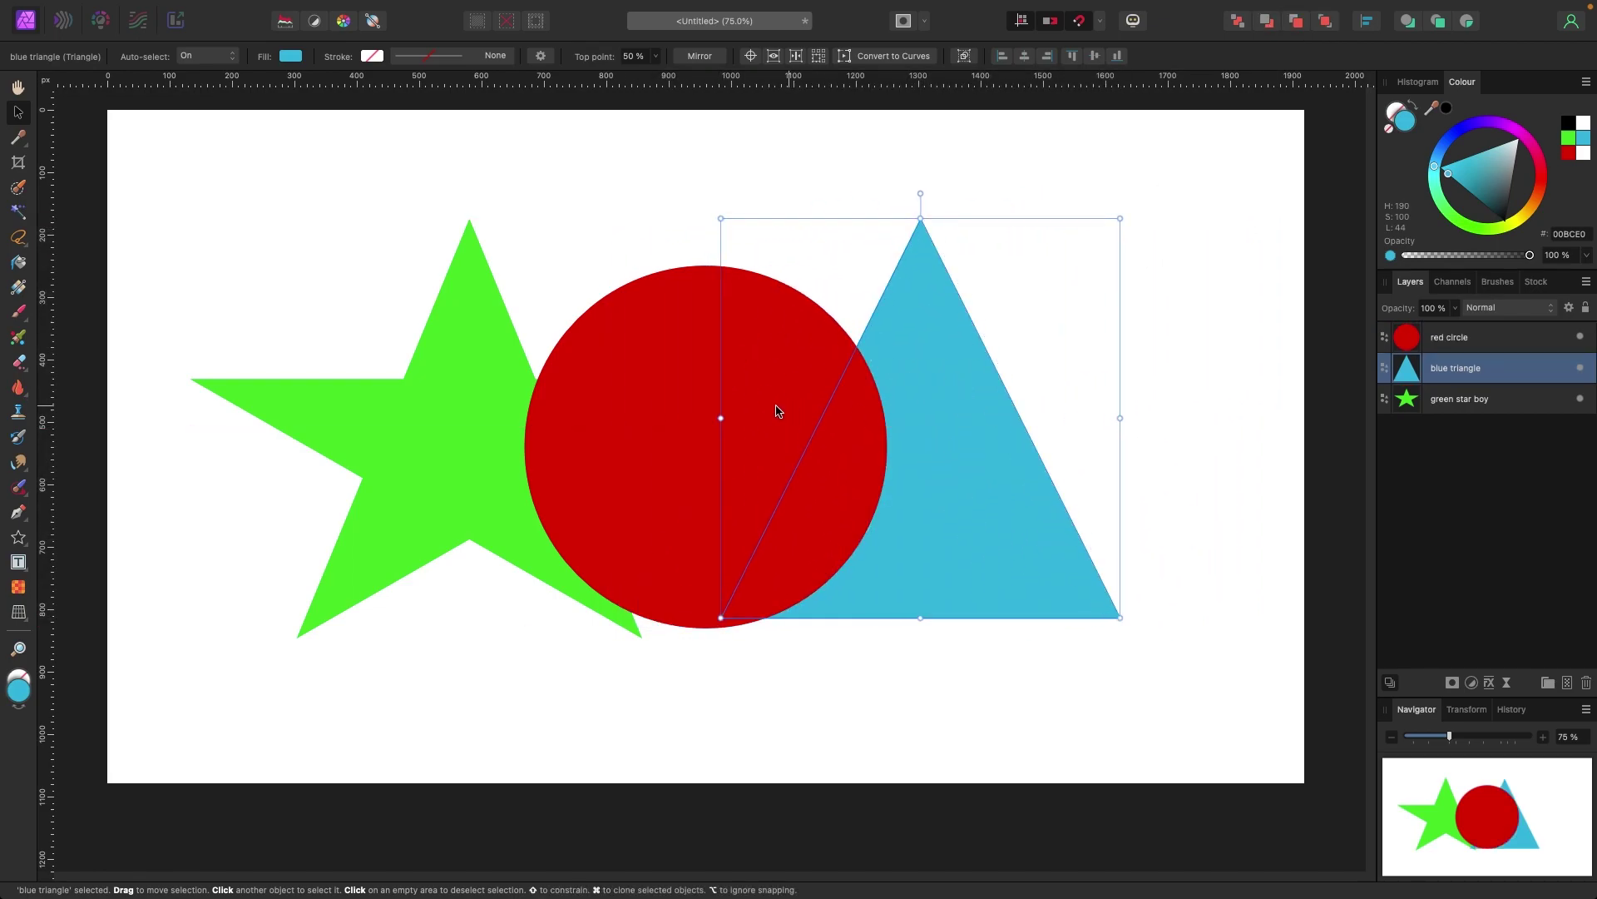
# Move the red circle down and right and send its layer to the bottom
pyautogui.click(722, 367)
pyautogui.moveTo(722, 367); pyautogui.dragTo(824, 440)
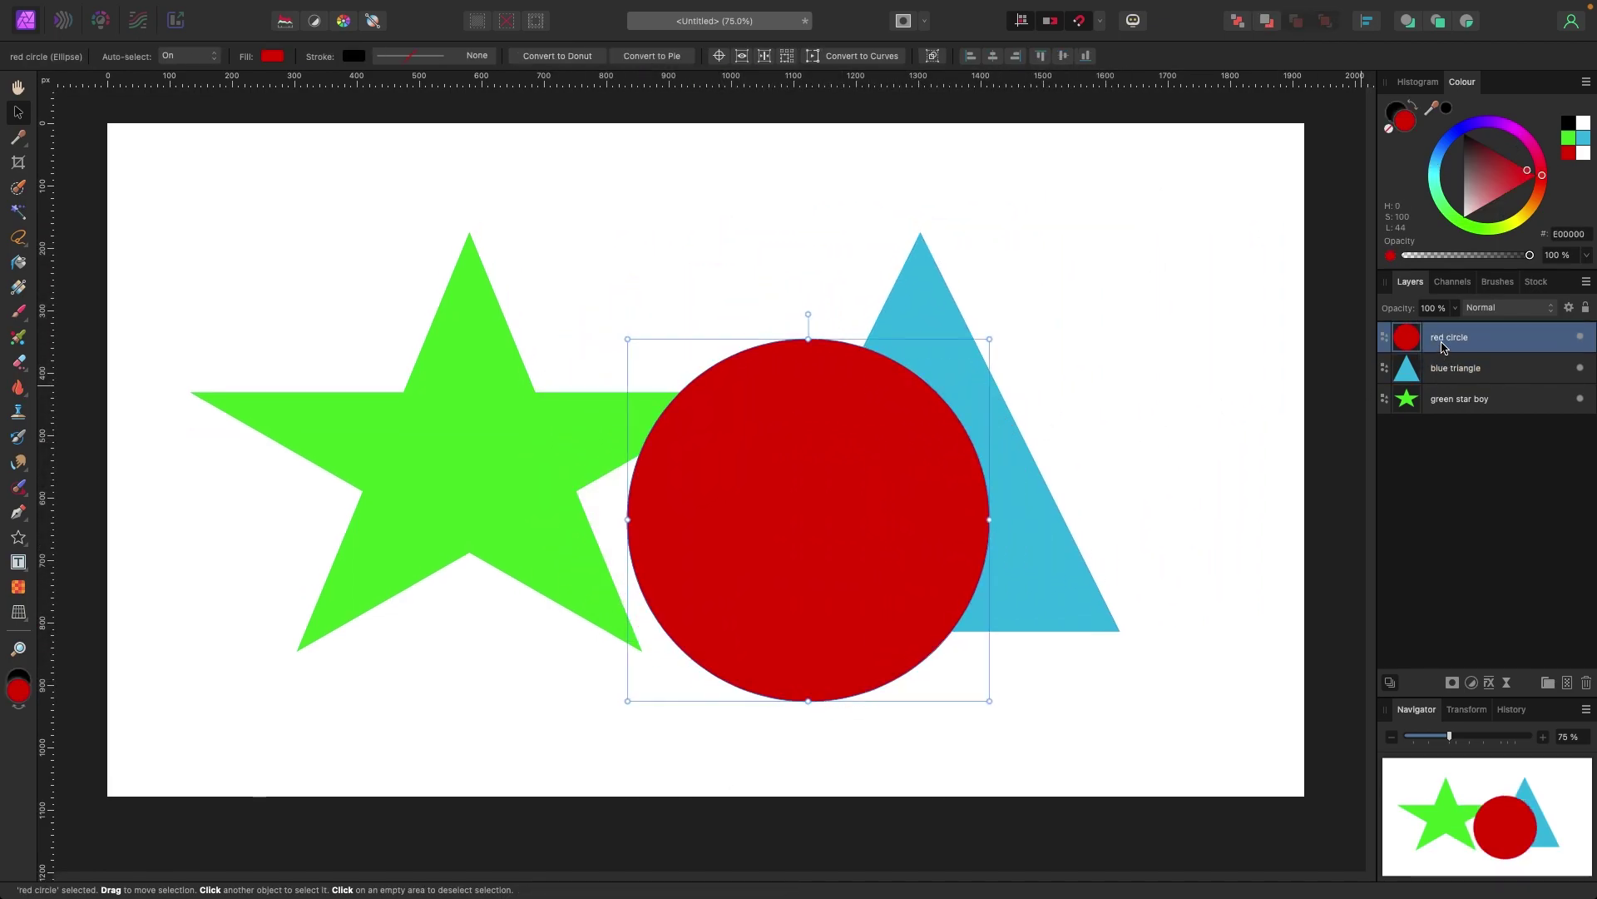
pyautogui.moveTo(1448, 343); pyautogui.dragTo(1454, 412)
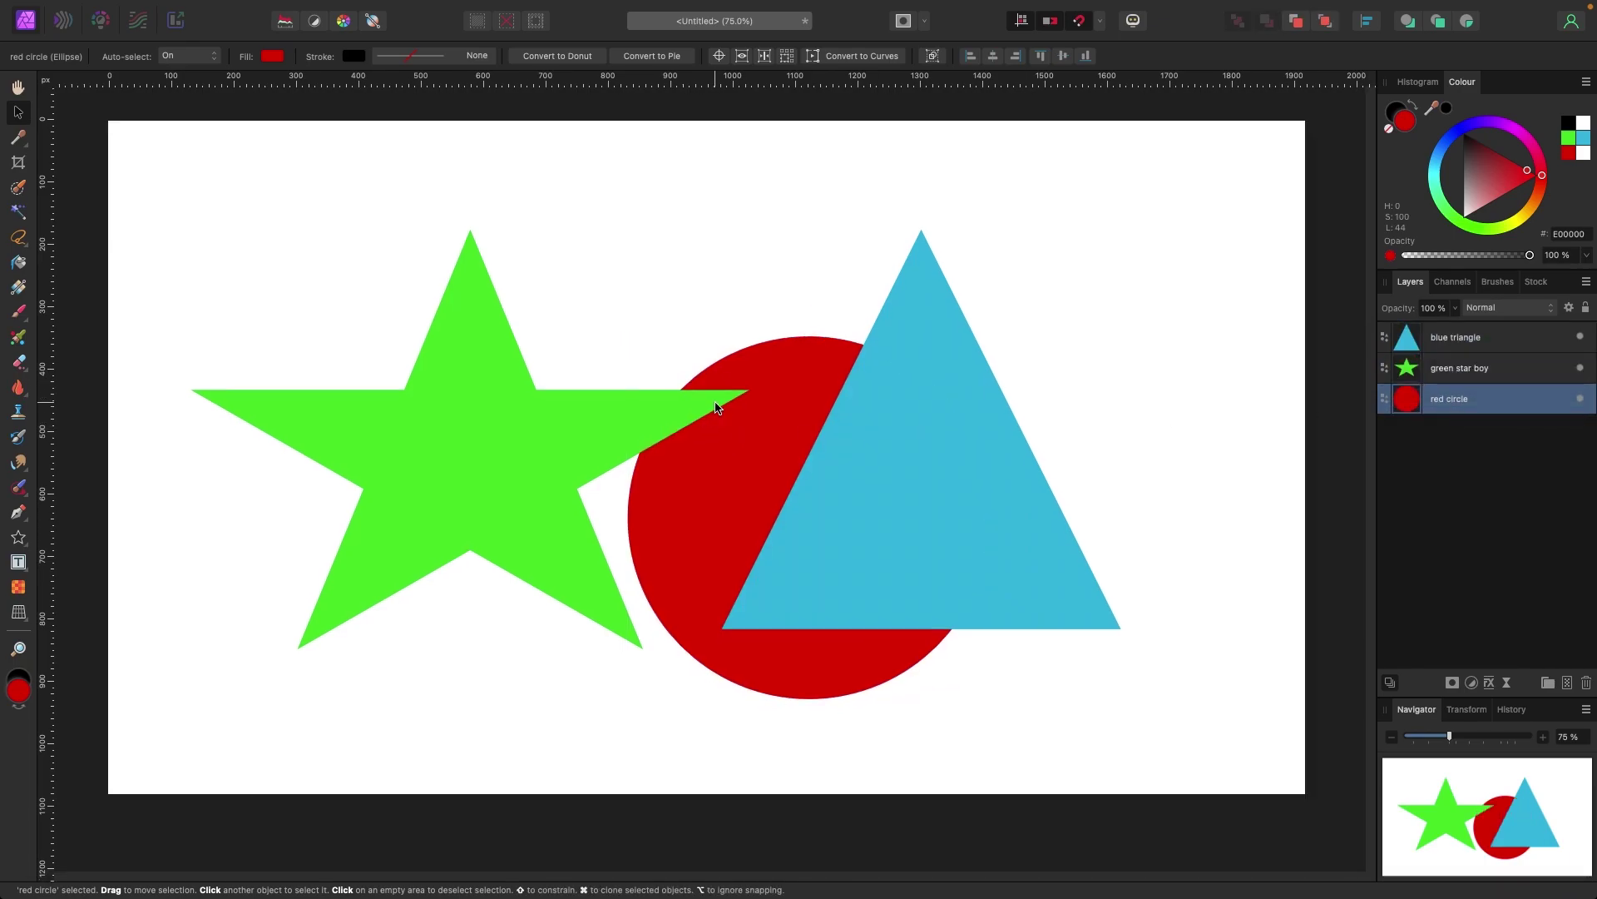
pyautogui.click(718, 314)
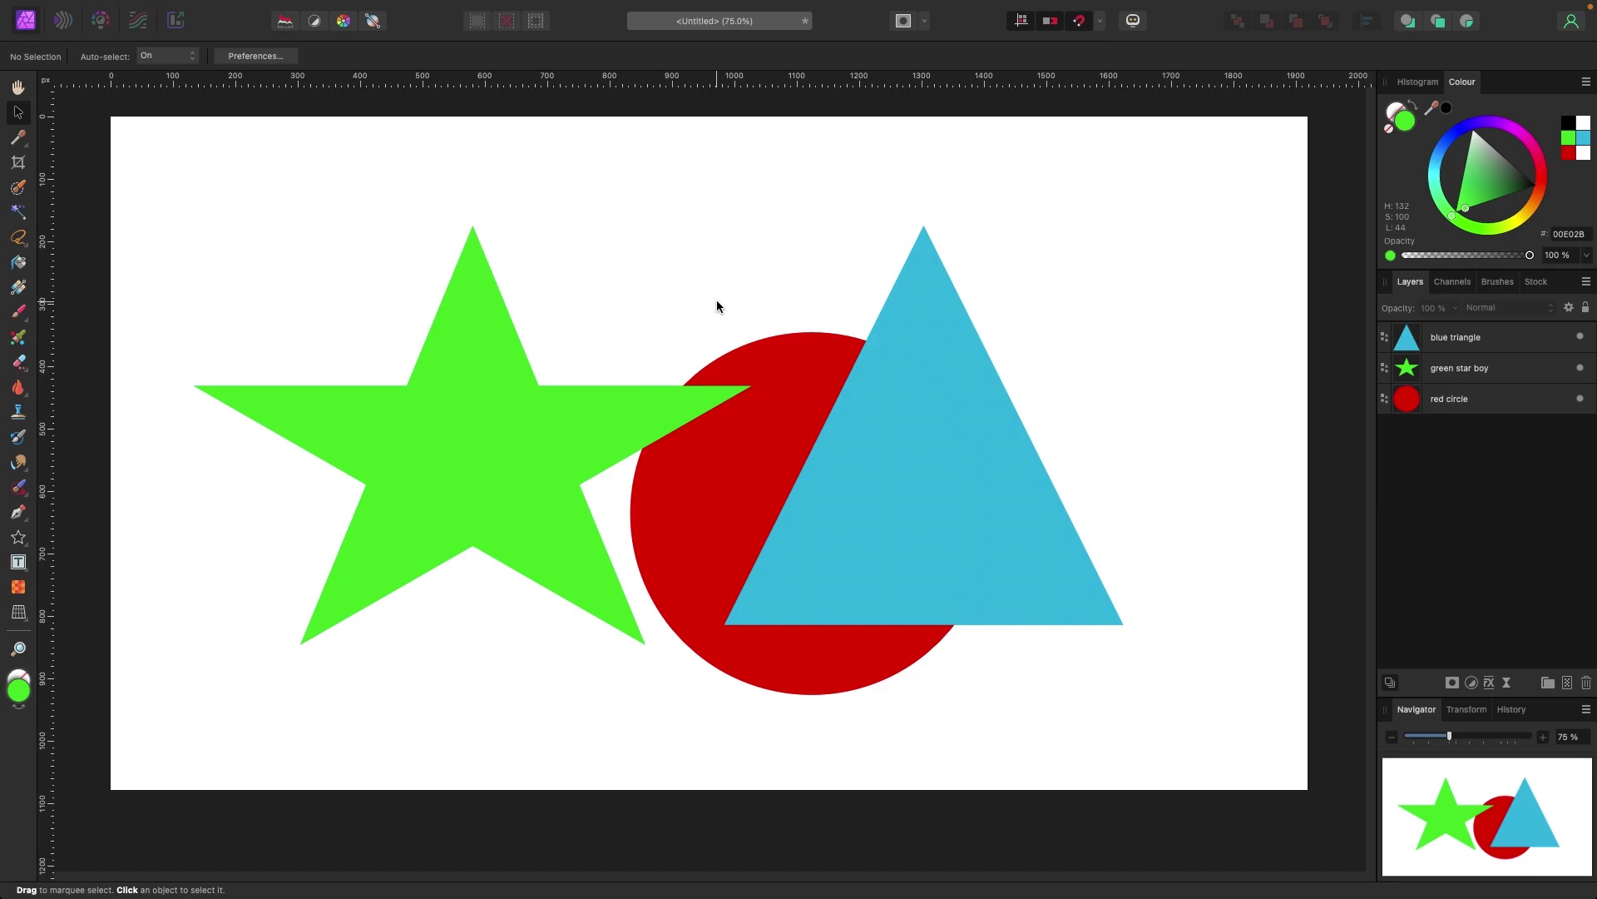
pyautogui.scroll(2, 714, 336)
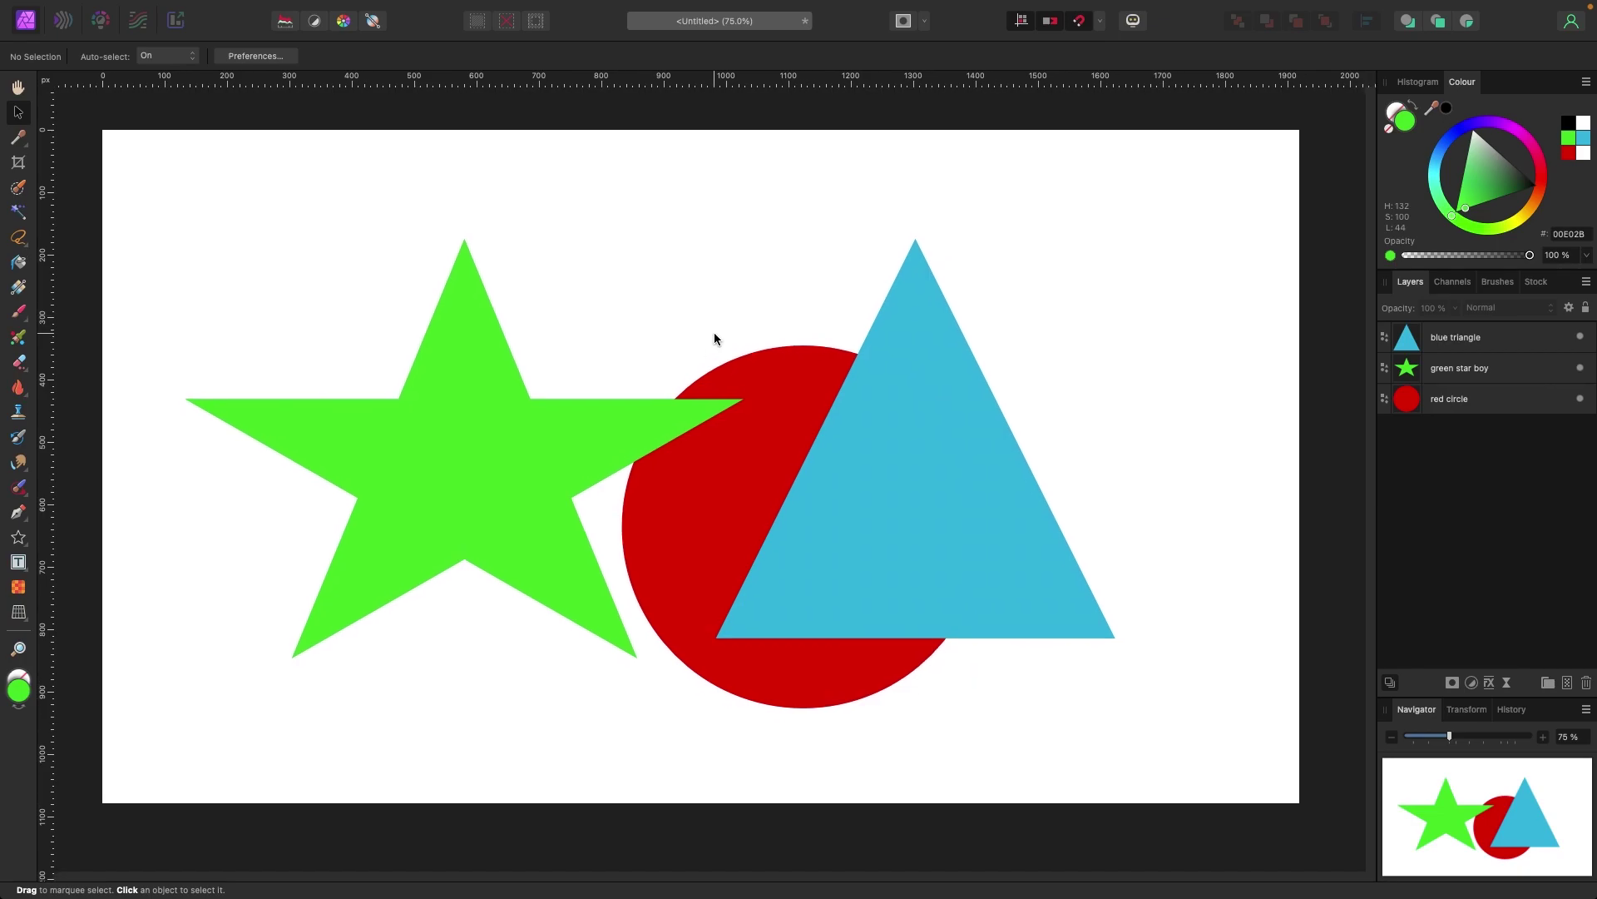